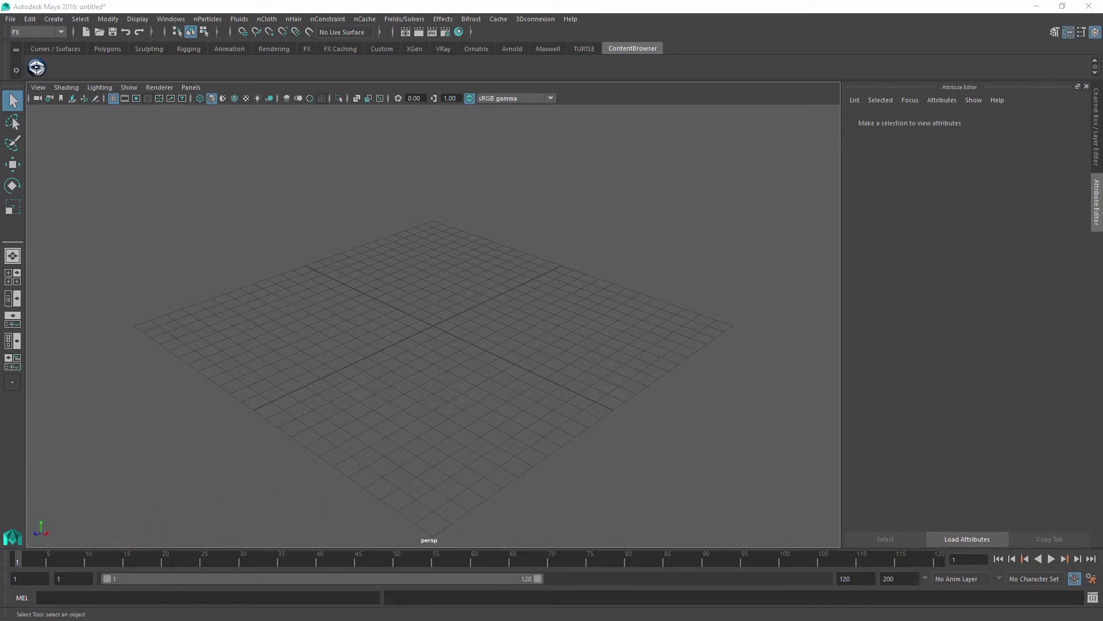
Step: Show the Ornatrix hair tools shelf in the empty scene
{"action": "left_click", "coordinate": [487, 50]}
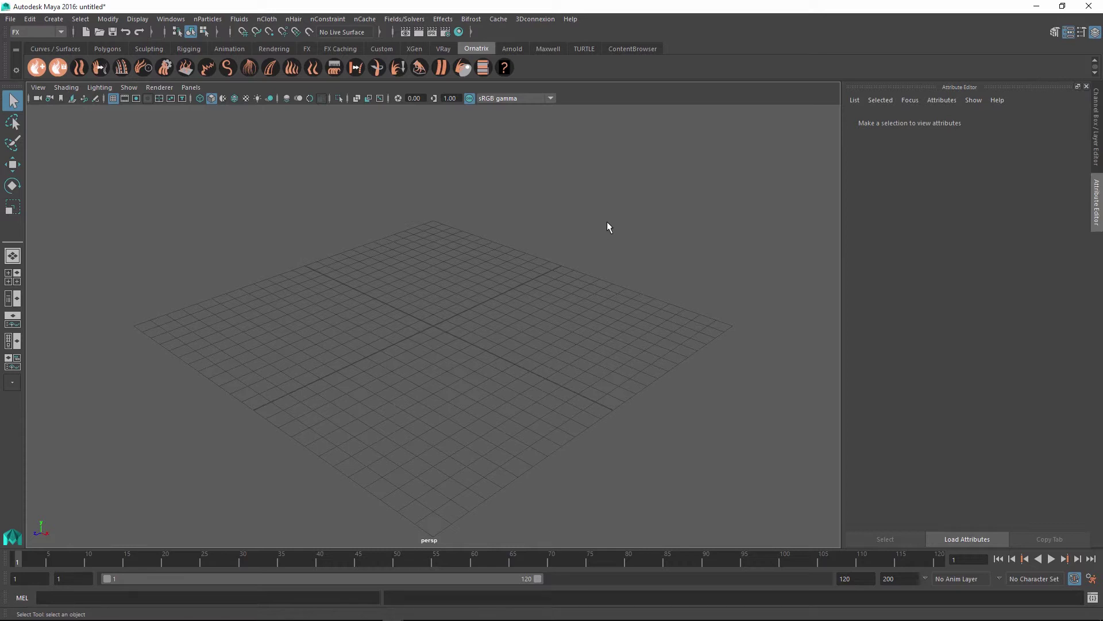
Step: Create a polygon sphere with radius 5.531
{"action": "left_click", "coordinate": [110, 48]}
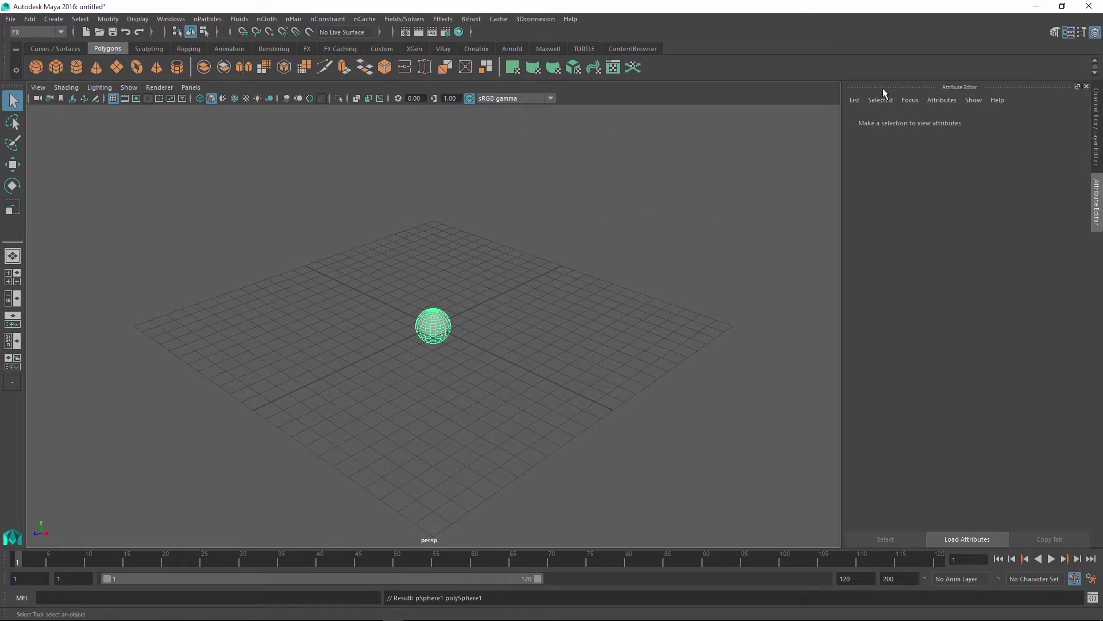
{"action": "left_click", "coordinate": [975, 121]}
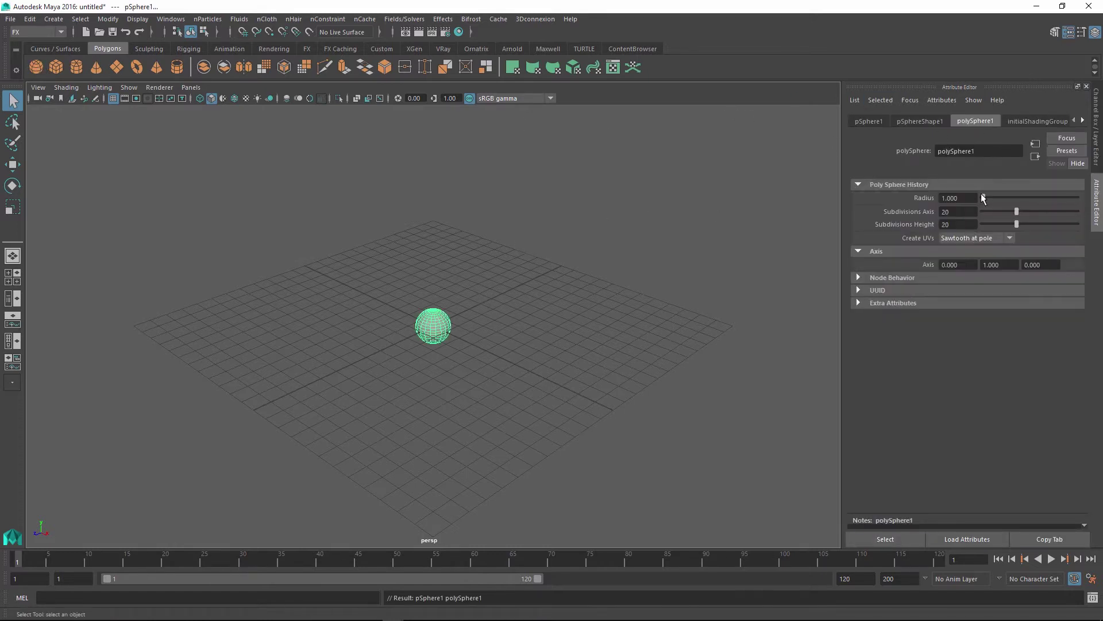
{"action": "left_click_drag", "start_coordinate": [983, 197], "coordinate": [988, 201]}
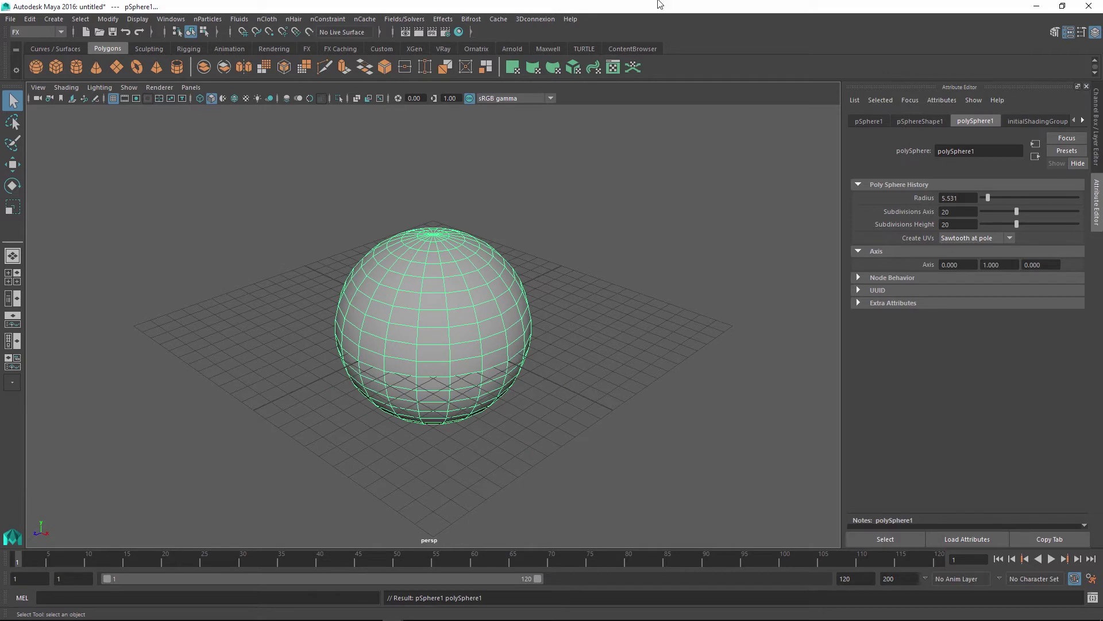
Step: Add an Ornatrix Fur Ball groom to the sphere with guide length 9.551
{"action": "left_click", "coordinate": [481, 50]}
{"action": "left_click", "coordinate": [37, 68]}
{"action": "left_click", "coordinate": [551, 318]}
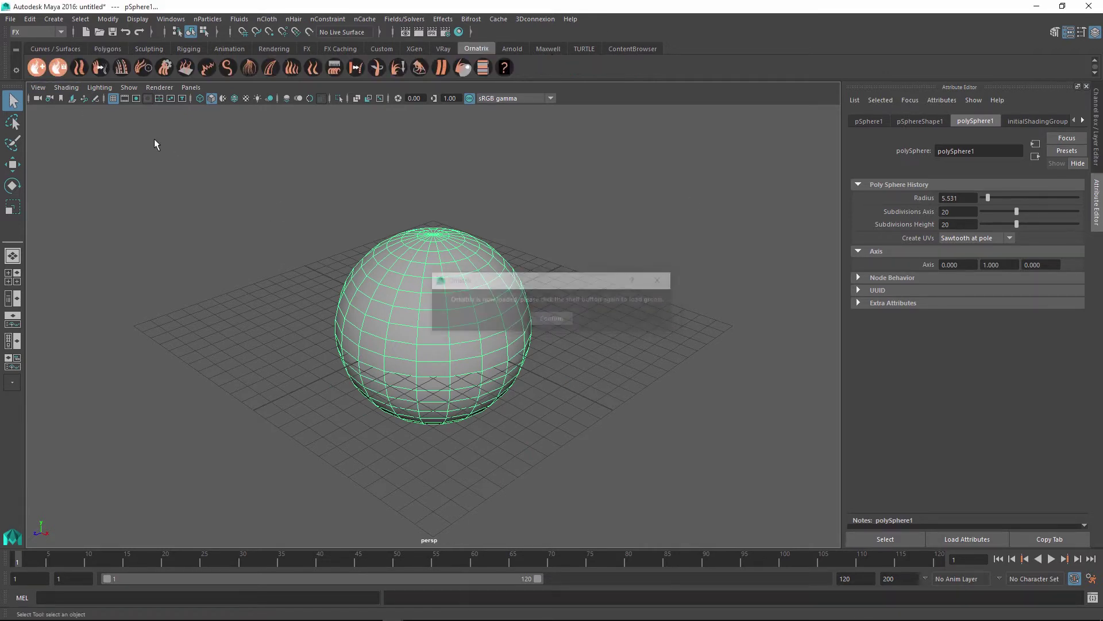
{"action": "left_click", "coordinate": [37, 68]}
{"action": "left_click", "coordinate": [481, 252]}
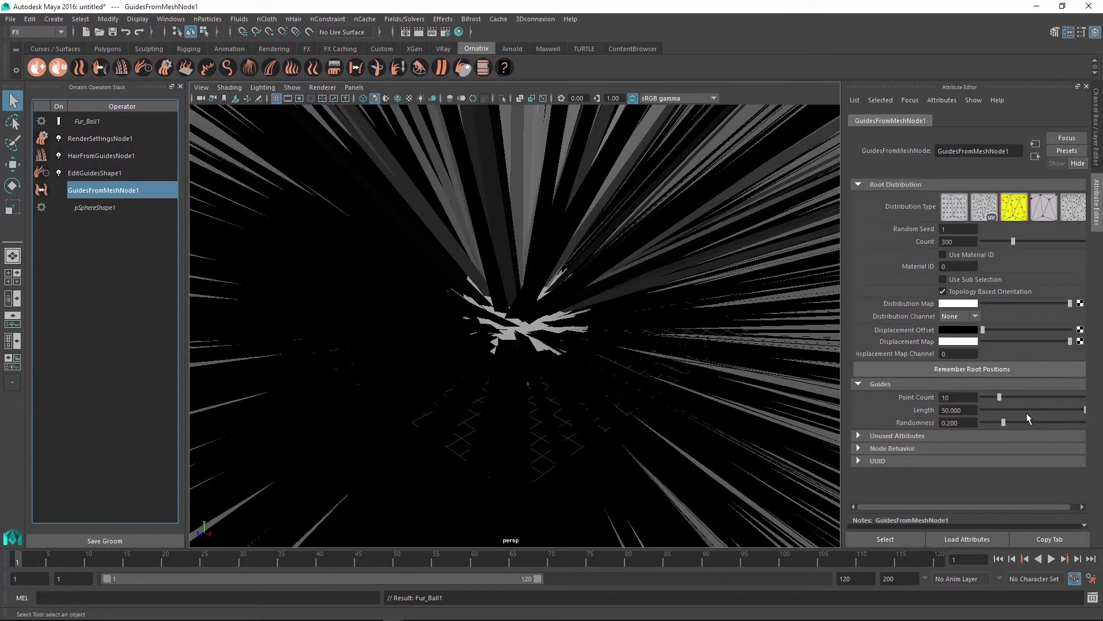
{"action": "left_click_drag", "start_coordinate": [1026, 412], "coordinate": [1002, 409]}
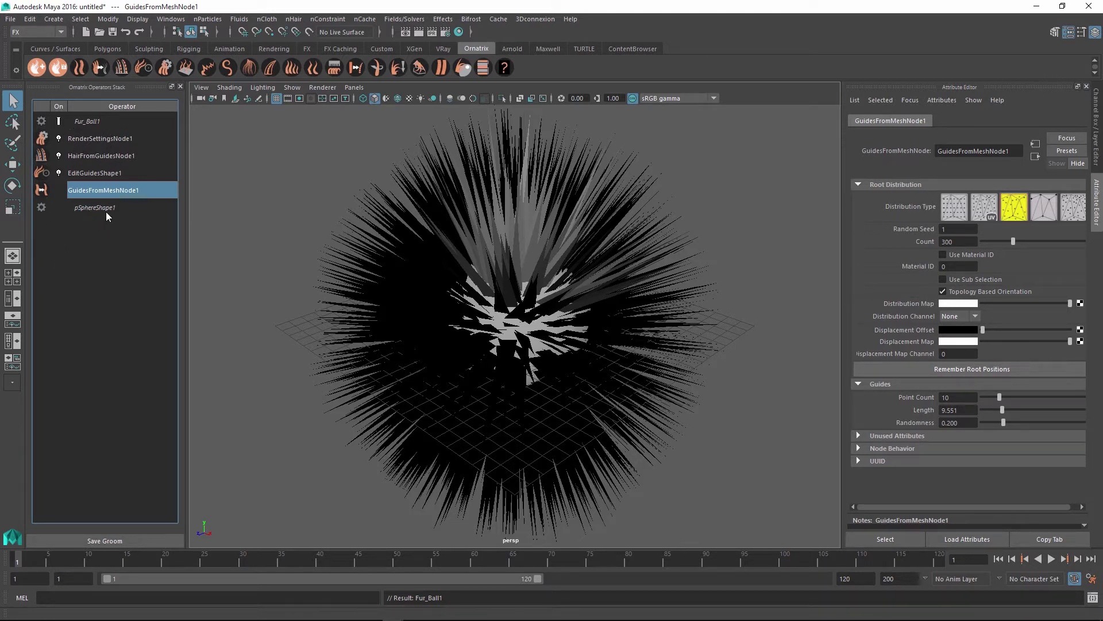
Step: Inspect the fur ball's operators, then select Fur_Ball1 in the Operators Stack
{"action": "left_click", "coordinate": [138, 173]}
{"action": "left_click", "coordinate": [106, 160]}
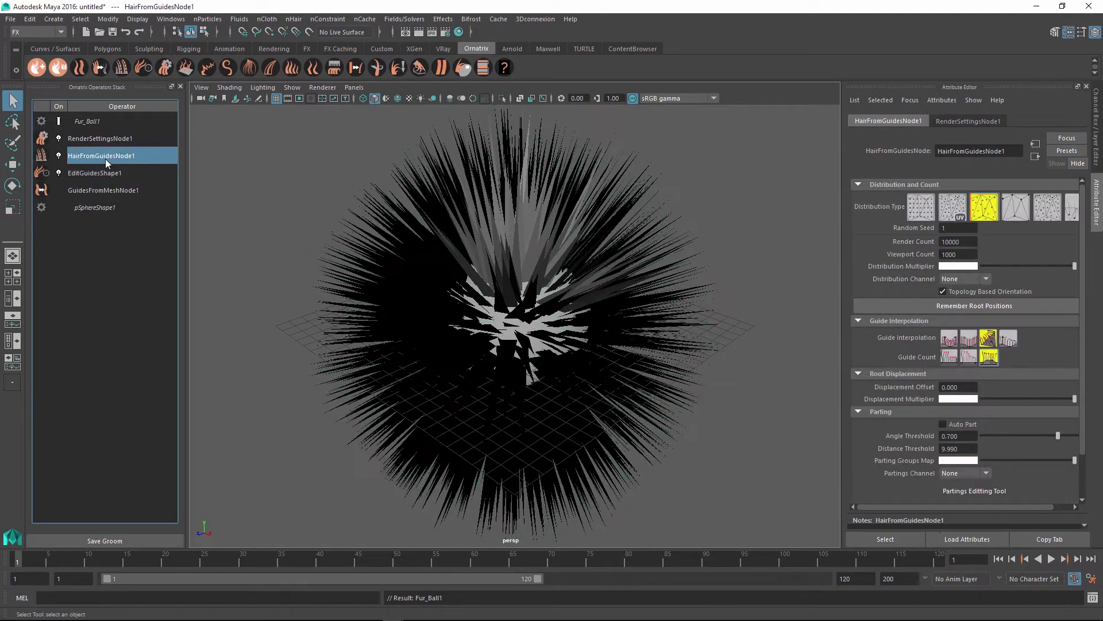
{"action": "left_click", "coordinate": [92, 141]}
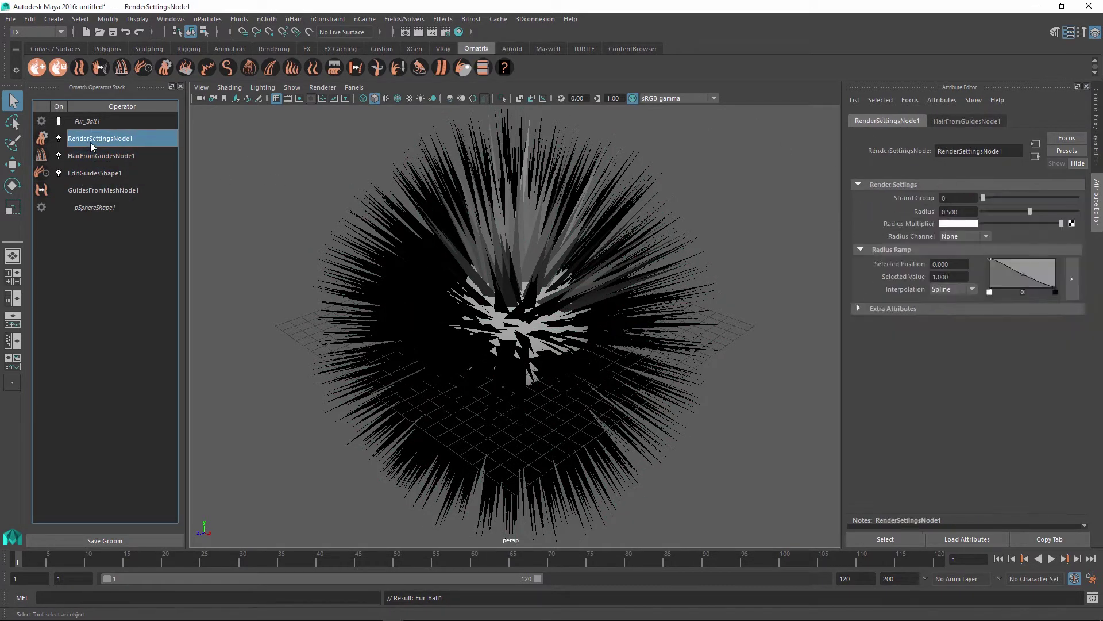
{"action": "left_click", "coordinate": [130, 164]}
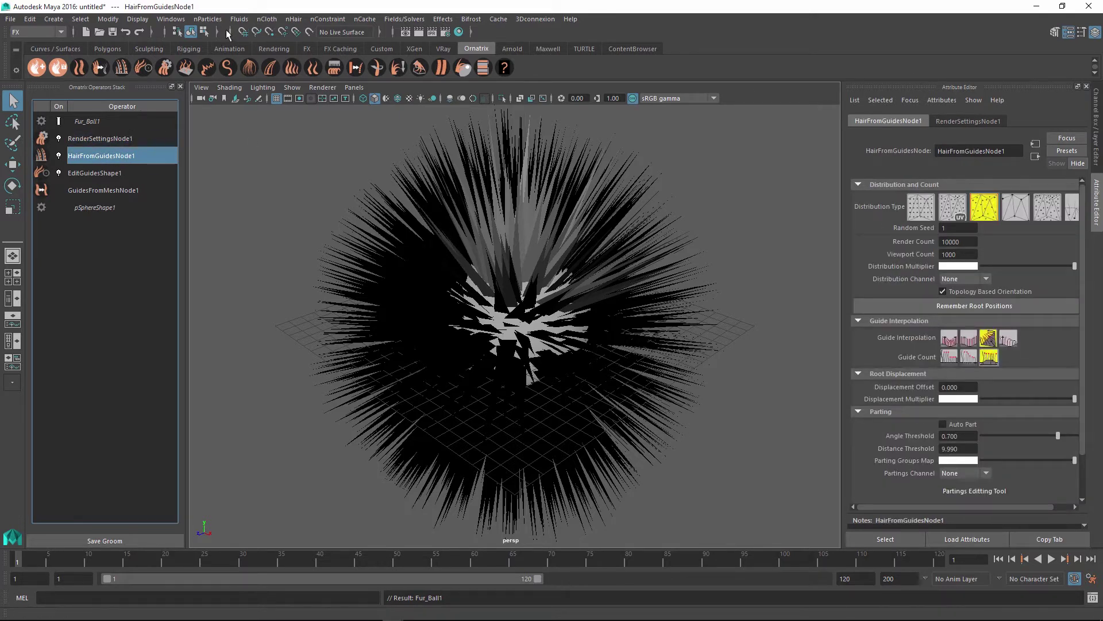
{"action": "left_click", "coordinate": [114, 122]}
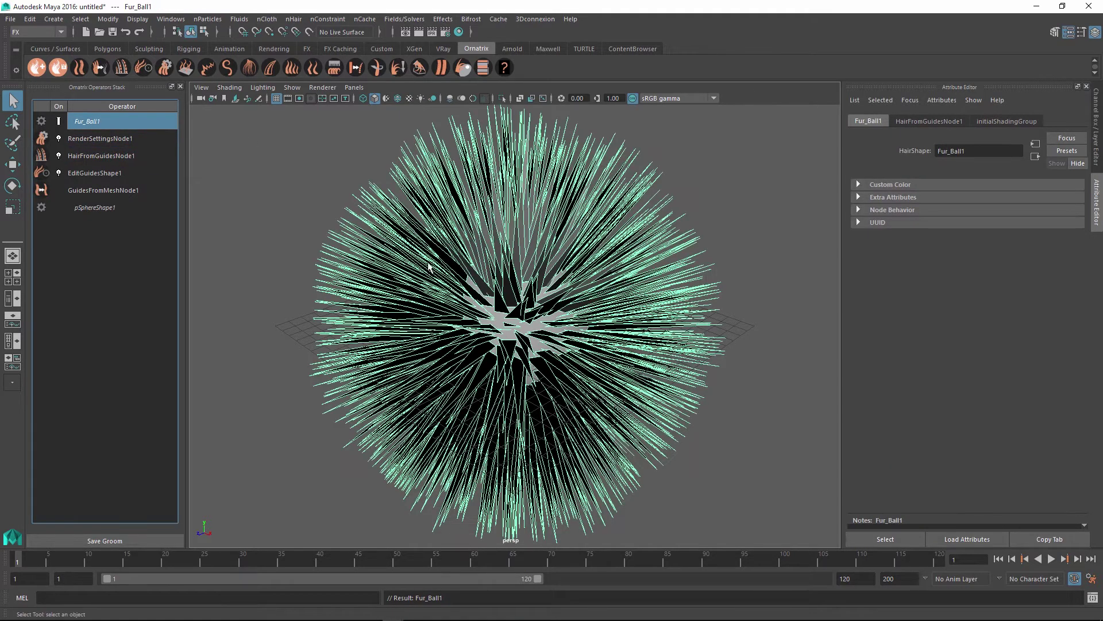
Step: Open Hypergraph: Connections for Fur_Ball1 and position it to show the whole network
{"action": "left_click", "coordinate": [179, 19]}
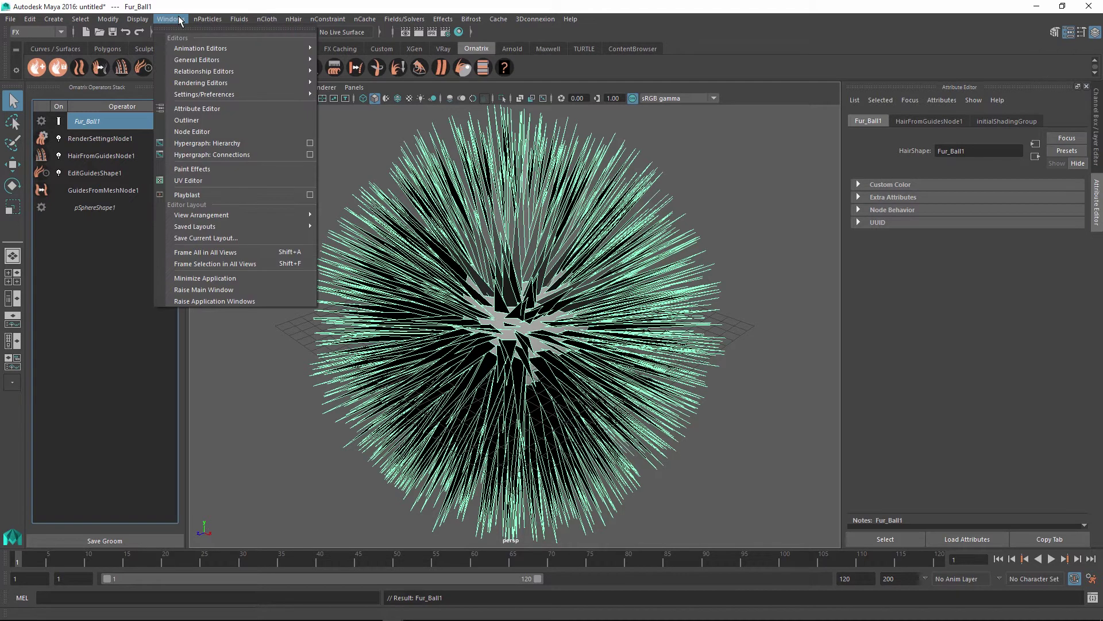
{"action": "left_click", "coordinate": [207, 155]}
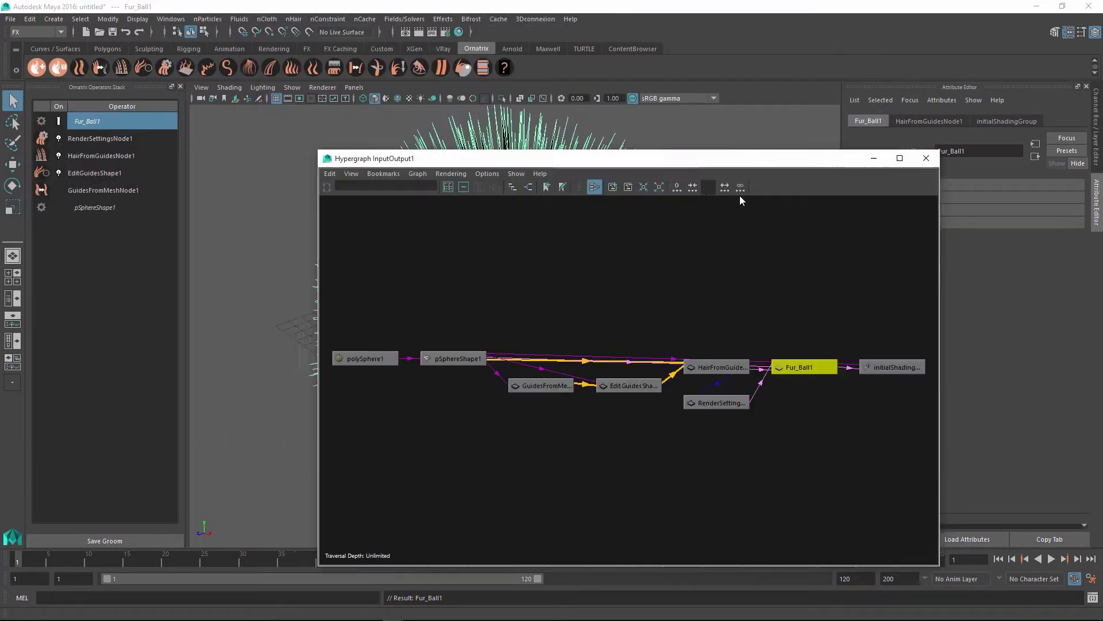
{"action": "mouse_move", "coordinate": [689, 158]}
{"action": "left_mouse_down"}
{"action": "mouse_move", "coordinate": [773, 324]}
{"action": "mouse_move", "coordinate": [699, 223]}
{"action": "left_mouse_up"}
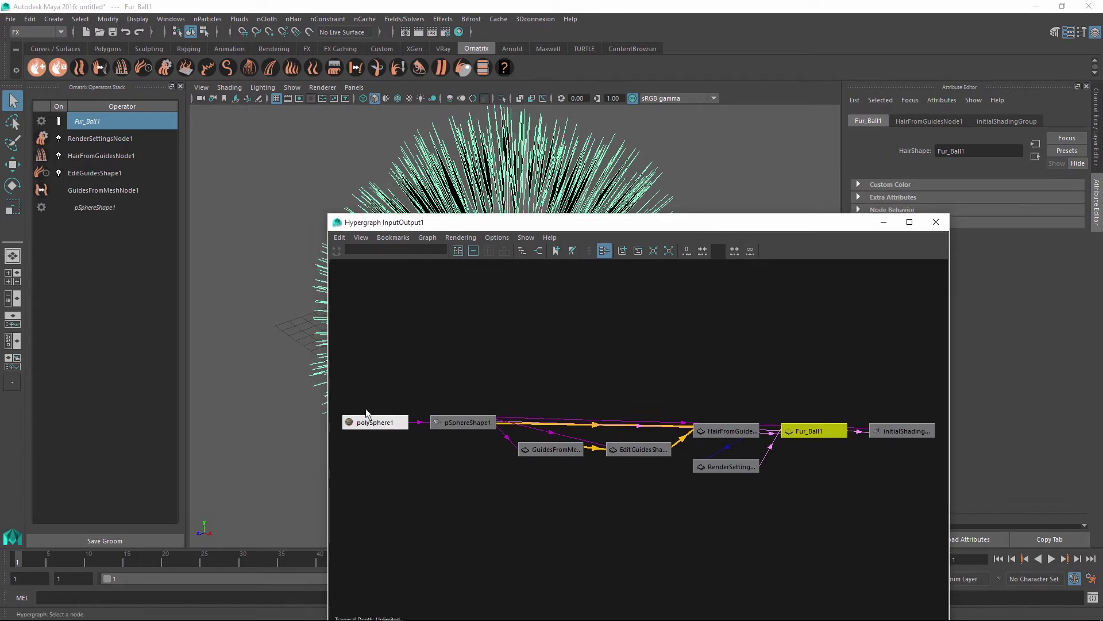
{"action": "left_click", "coordinate": [372, 423]}
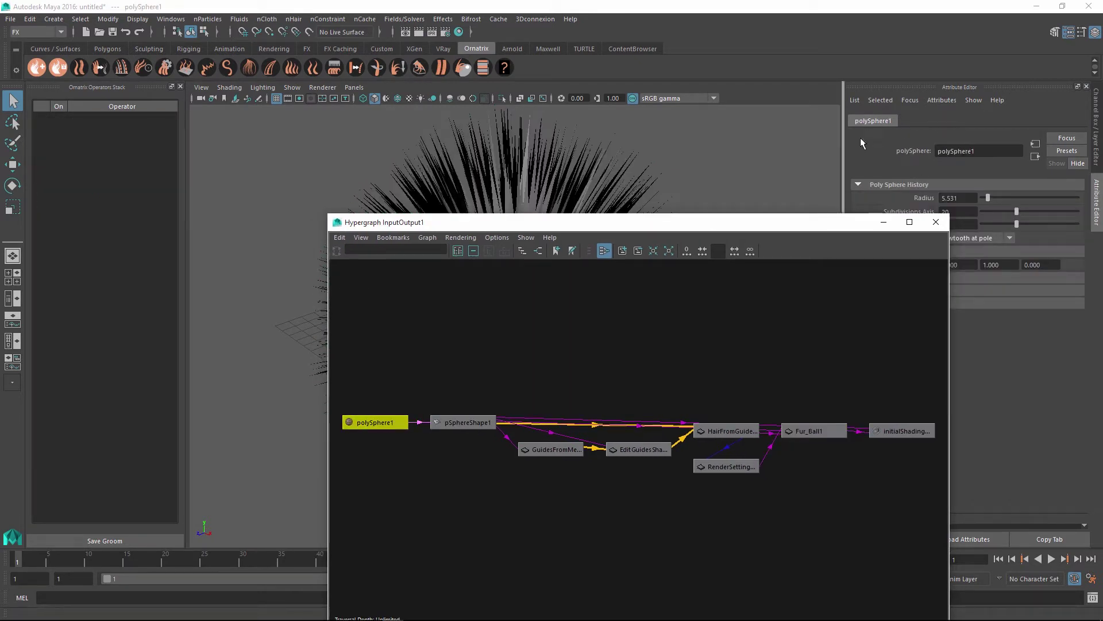
{"action": "left_click_drag", "start_coordinate": [549, 223], "coordinate": [844, 175]}
{"action": "left_click", "coordinate": [753, 375]}
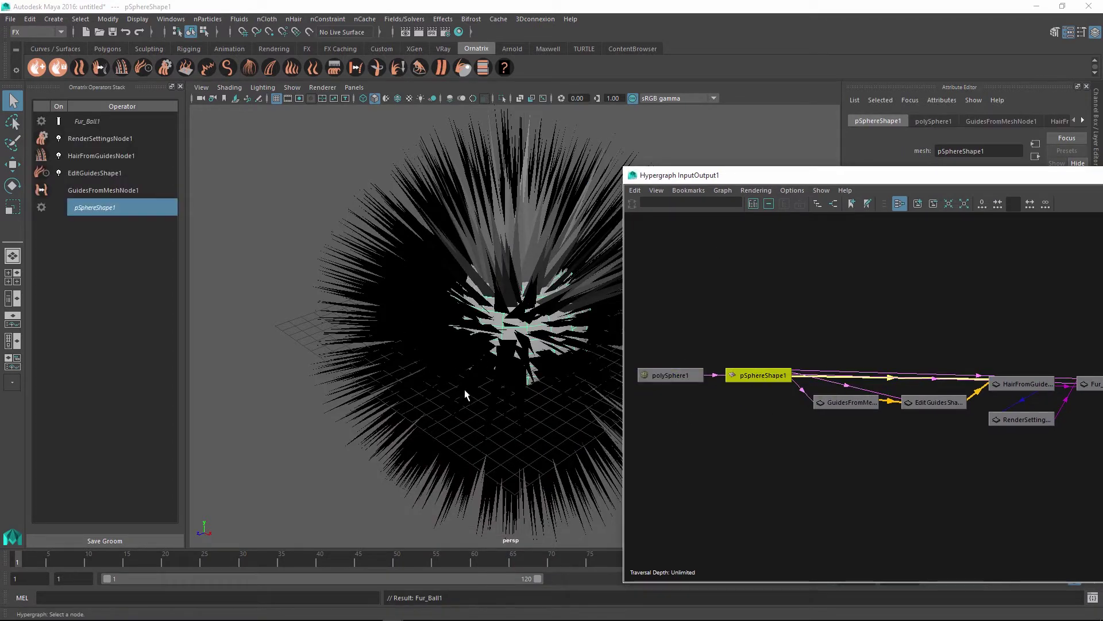
{"action": "left_click_drag", "start_coordinate": [689, 175], "coordinate": [343, 390]}
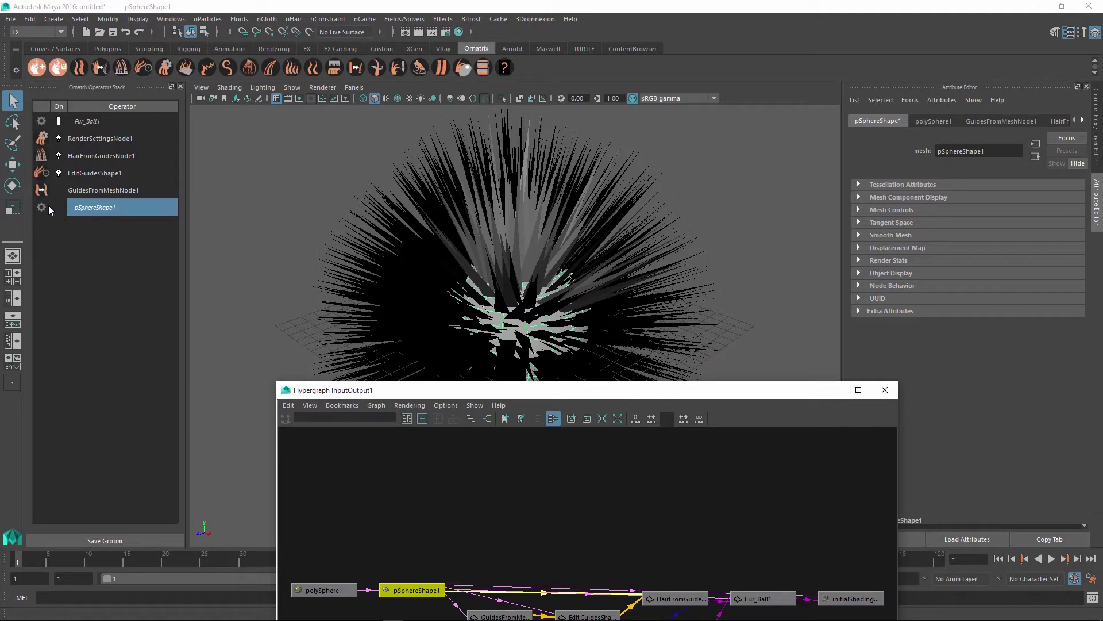
{"action": "left_click_drag", "start_coordinate": [429, 393], "coordinate": [343, 155]}
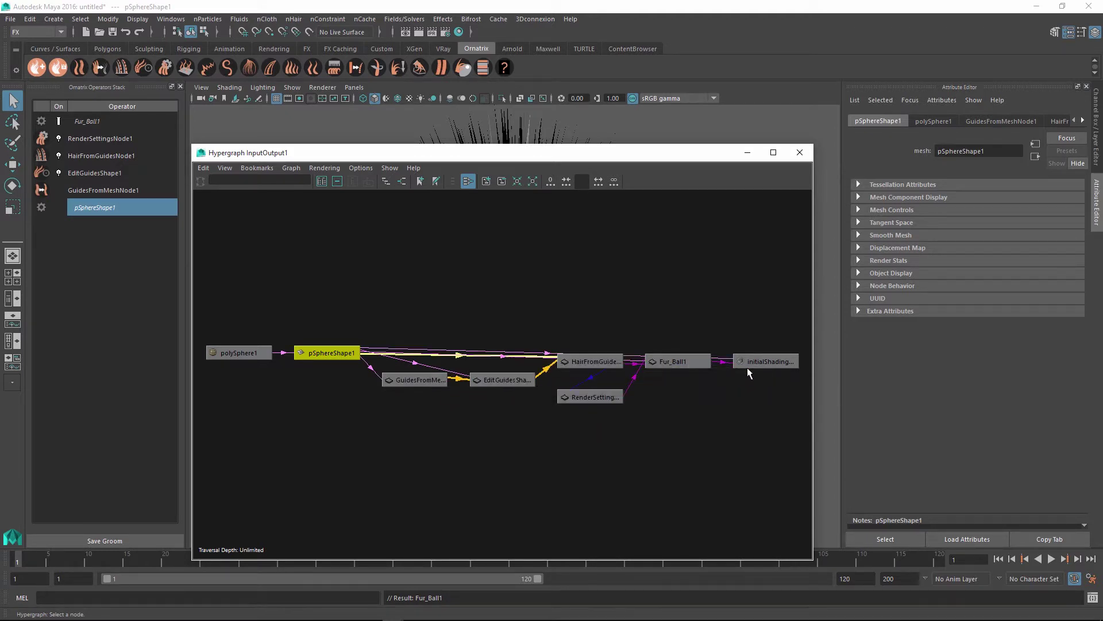
Step: Step through GuidesFromMesh, EditGuides, HairFromGuides and RenderSettings operators, ending on Fur_Ball1
{"action": "left_click", "coordinate": [158, 211]}
{"action": "left_click", "coordinate": [115, 190]}
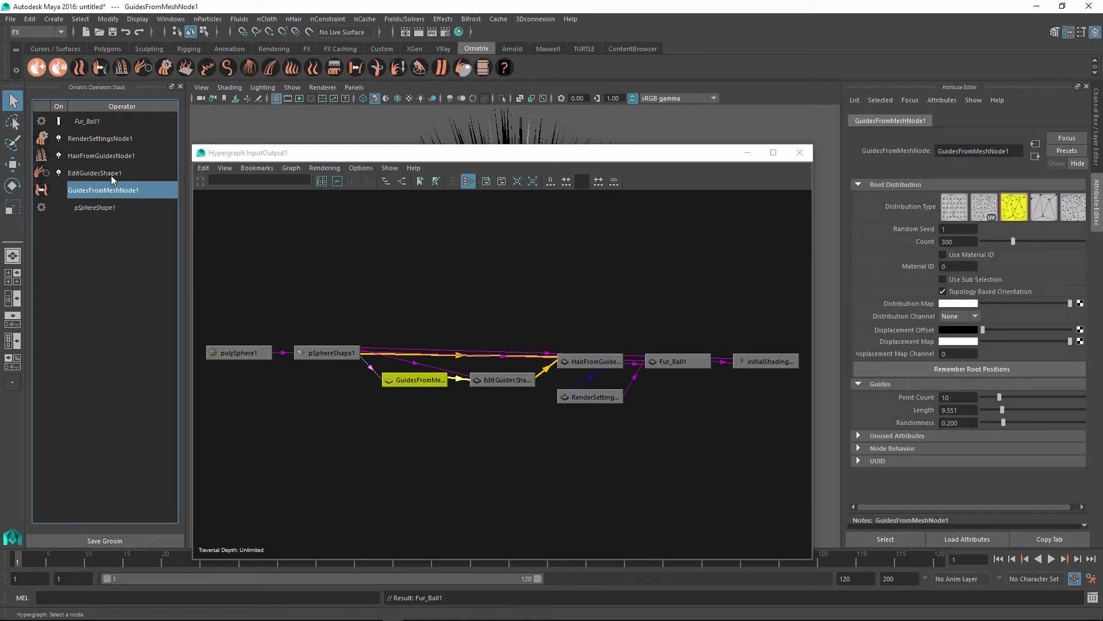
{"action": "left_click", "coordinate": [112, 173]}
{"action": "left_click", "coordinate": [119, 157]}
{"action": "left_click", "coordinate": [127, 140]}
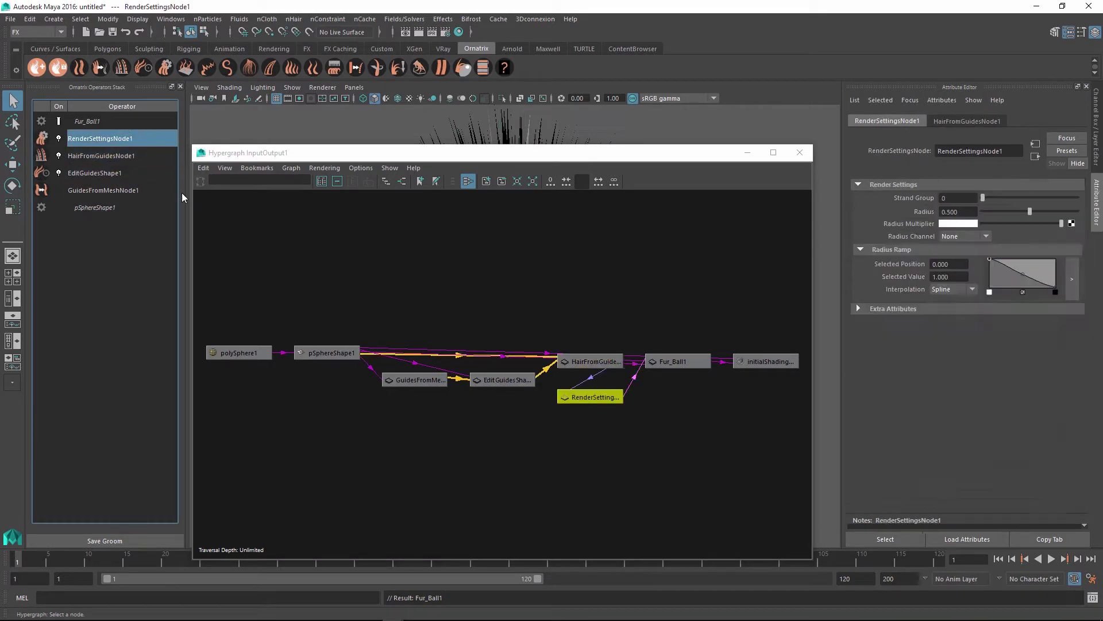
{"action": "left_click", "coordinate": [91, 123]}
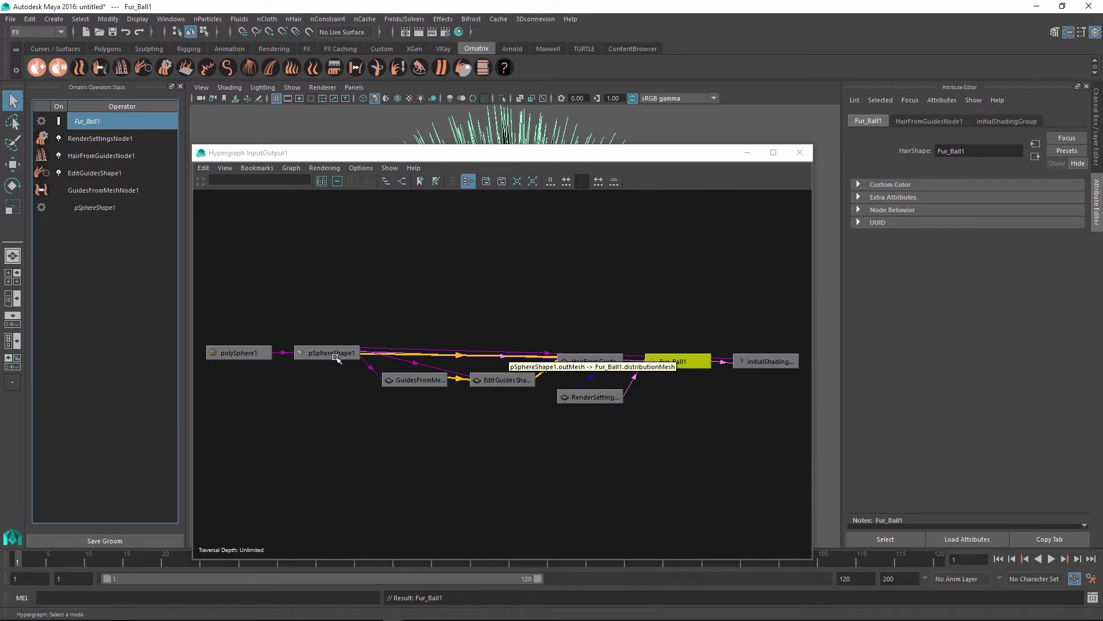
Step: Drag GuidesFromMesh, EditGuidesShape, HairFromGuides, RenderSettings and Fur_Ball1 nodes into a rising staircase
{"action": "left_click", "coordinate": [416, 380]}
{"action": "left_click_drag", "start_coordinate": [417, 380], "coordinate": [504, 316]}
{"action": "left_click_drag", "start_coordinate": [448, 394], "coordinate": [425, 296]}
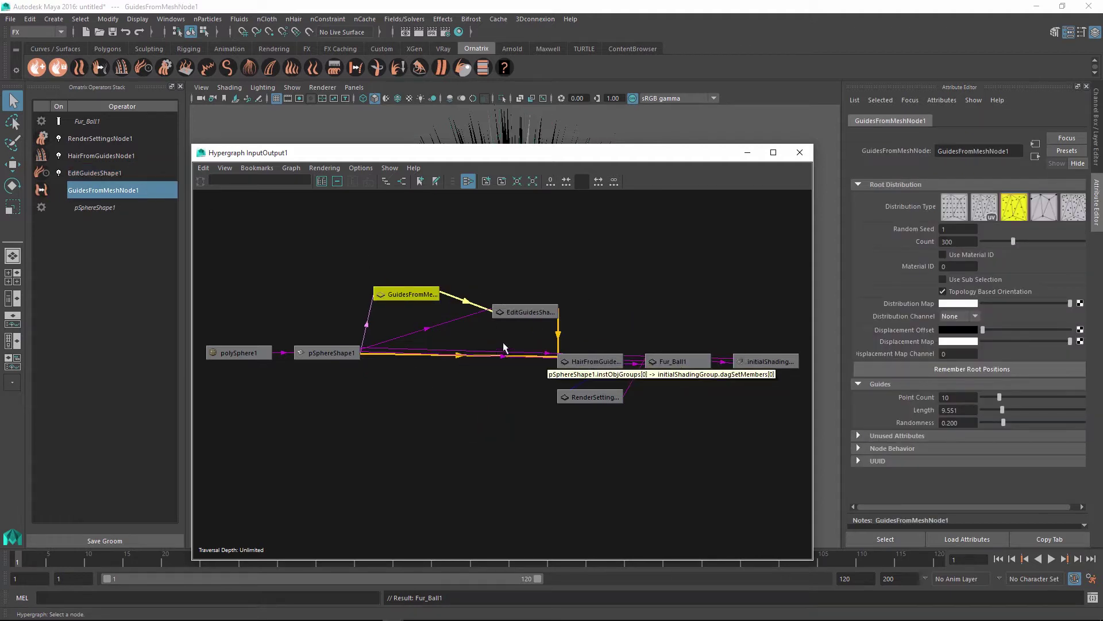
{"action": "left_click_drag", "start_coordinate": [589, 363], "coordinate": [592, 273]}
{"action": "left_click_drag", "start_coordinate": [593, 398], "coordinate": [661, 301]}
{"action": "left_click_drag", "start_coordinate": [695, 366], "coordinate": [779, 295]}
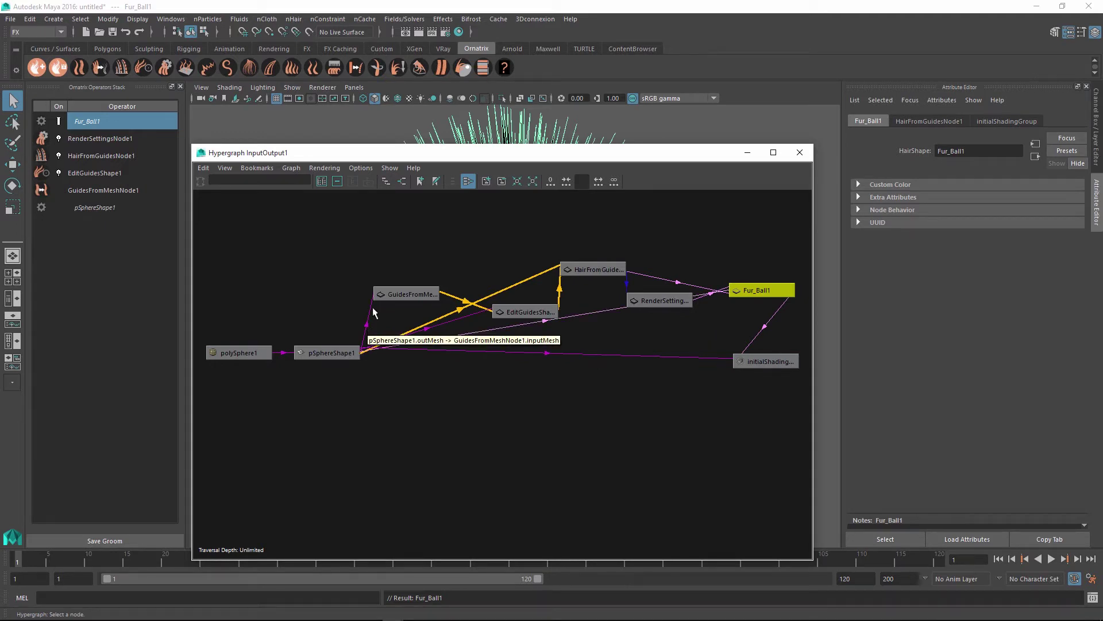
Step: Move the GuidesFromMesh, EditGuidesShape, HairFromGuides and RenderSettings nodes lower, shifting initialShadingGroup right
{"action": "left_click", "coordinate": [391, 294]}
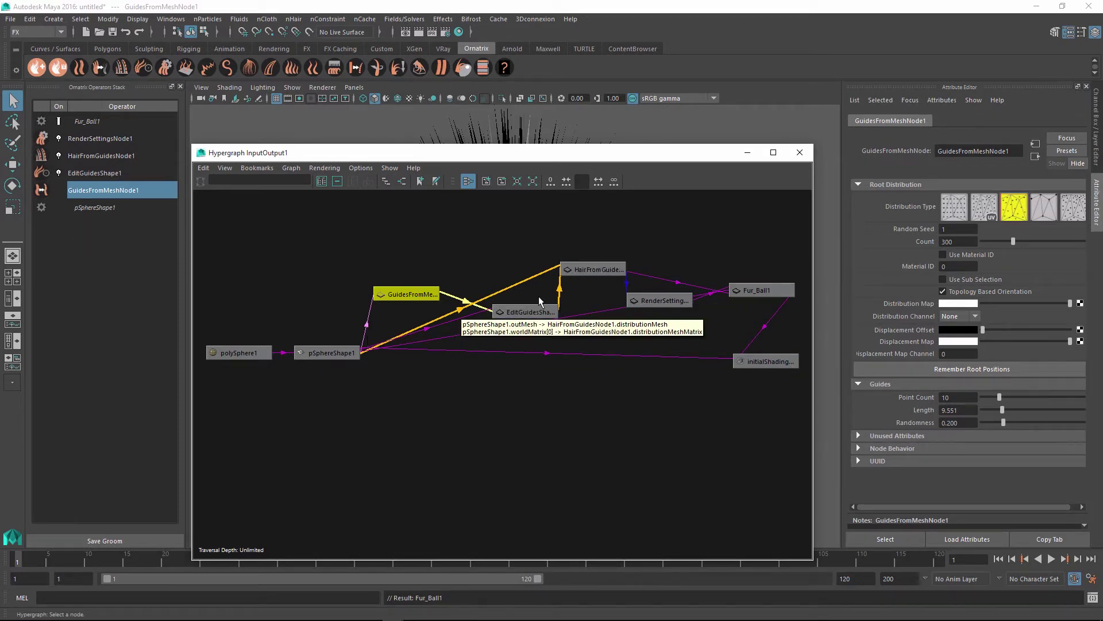
{"action": "left_click_drag", "start_coordinate": [426, 294], "coordinate": [458, 385]}
{"action": "left_click", "coordinate": [511, 313]}
{"action": "left_click_drag", "start_coordinate": [512, 315], "coordinate": [518, 369]}
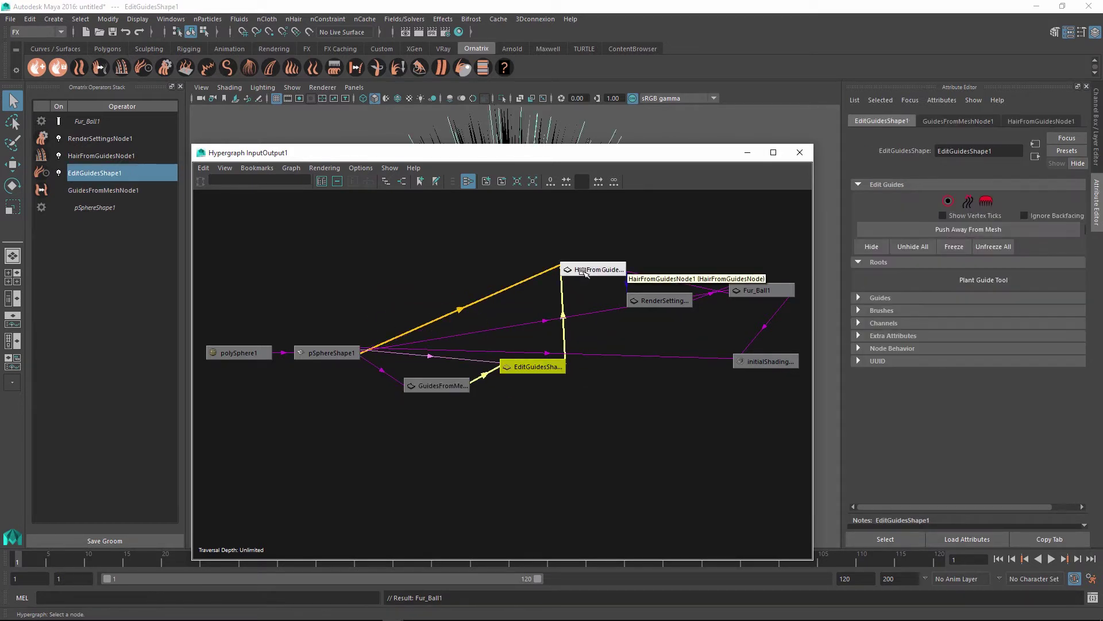
{"action": "left_click_drag", "start_coordinate": [586, 271], "coordinate": [623, 407]}
{"action": "left_click_drag", "start_coordinate": [650, 303], "coordinate": [700, 406]}
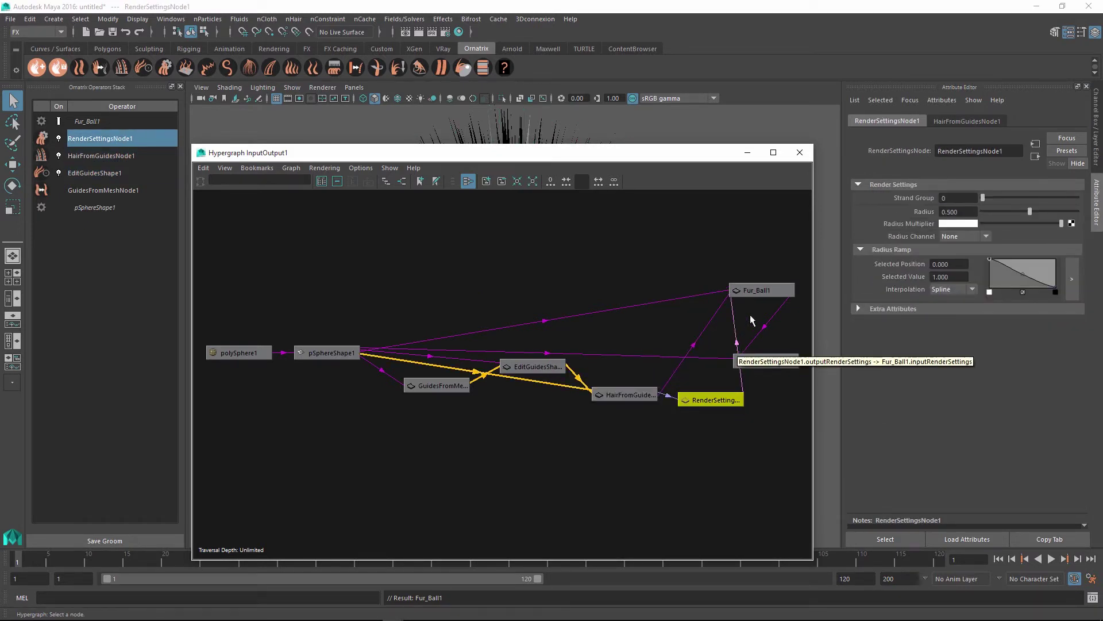
{"action": "left_click", "coordinate": [743, 293]}
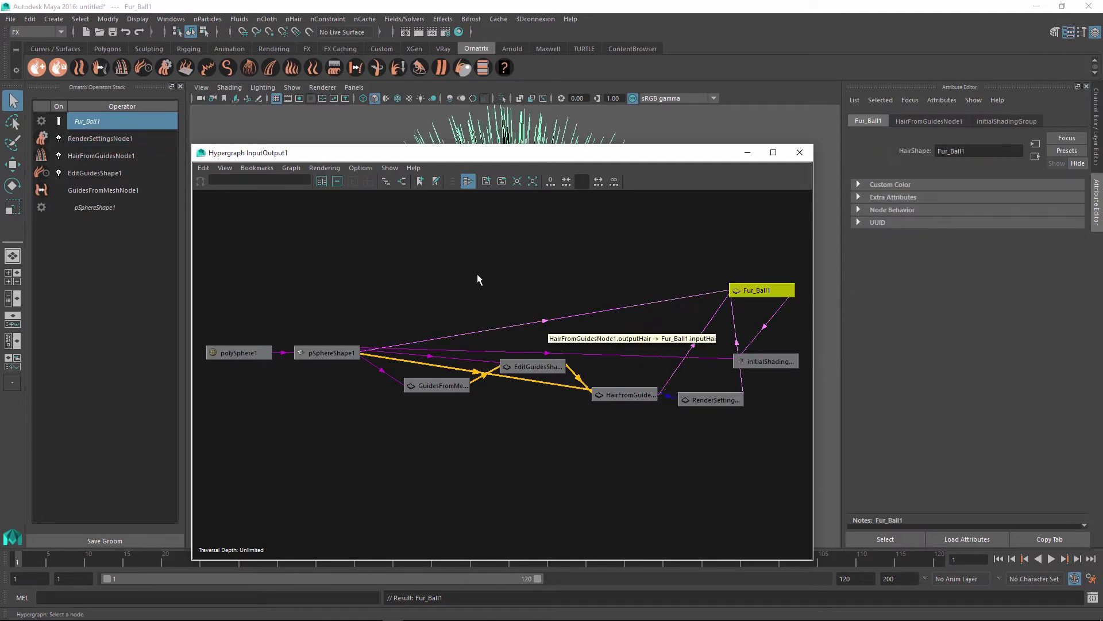
{"action": "left_click_drag", "start_coordinate": [764, 362], "coordinate": [797, 361]}
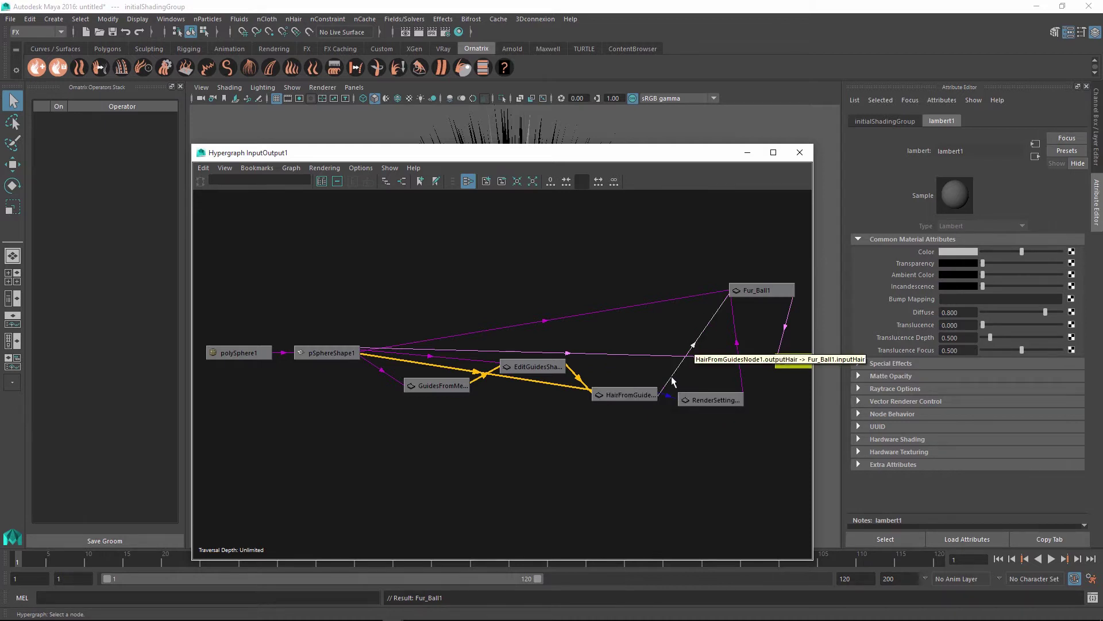
Step: Reposition the Hypergraph window and drag initialShadingGroup clear of Fur_Ball1
{"action": "left_click", "coordinate": [632, 395]}
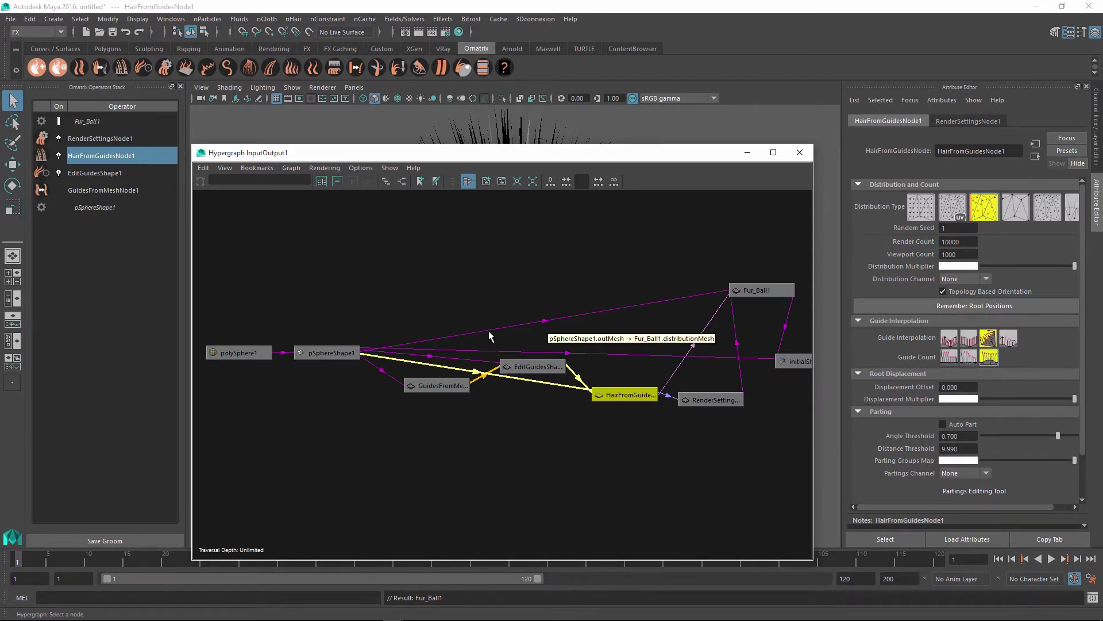
{"action": "left_click_drag", "start_coordinate": [778, 288], "coordinate": [822, 566]}
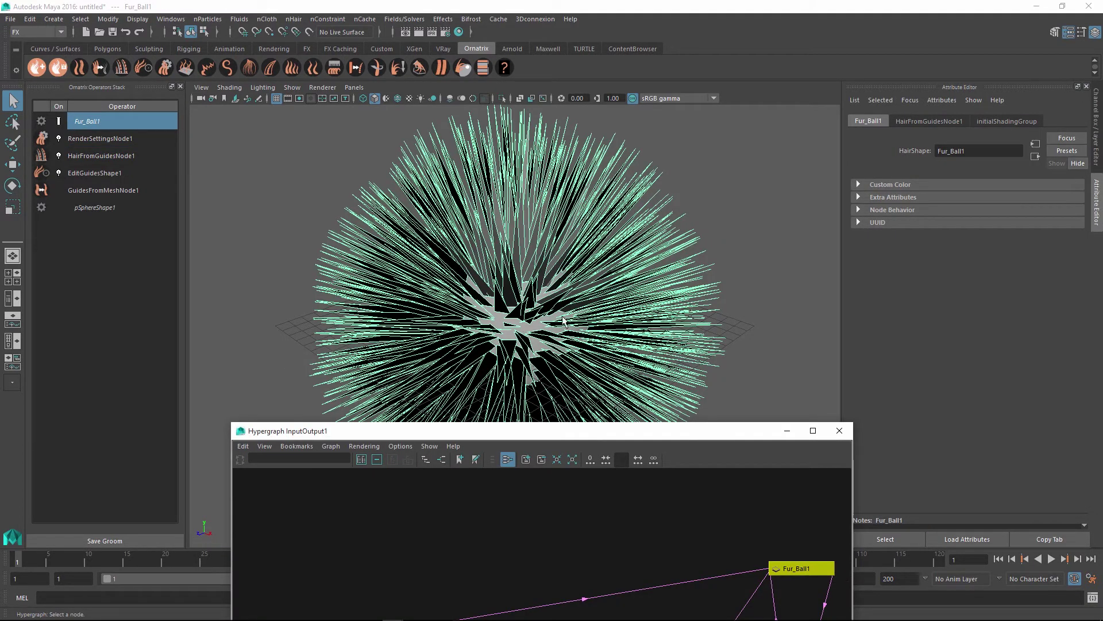
{"action": "left_click_drag", "start_coordinate": [599, 432], "coordinate": [546, 168]}
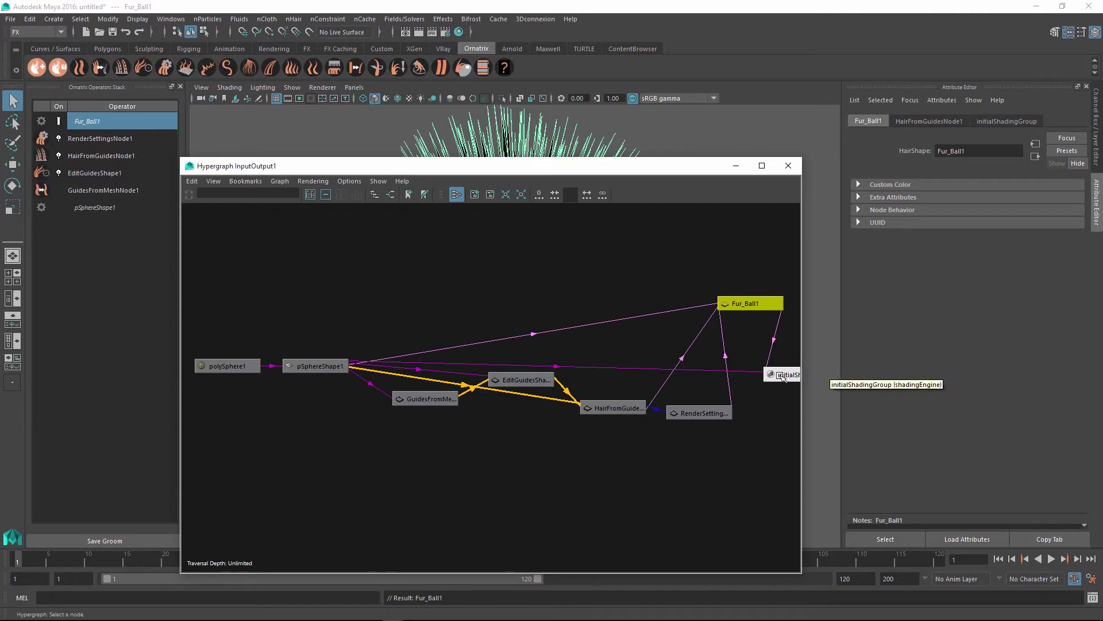
{"action": "left_click_drag", "start_coordinate": [783, 376], "coordinate": [541, 378]}
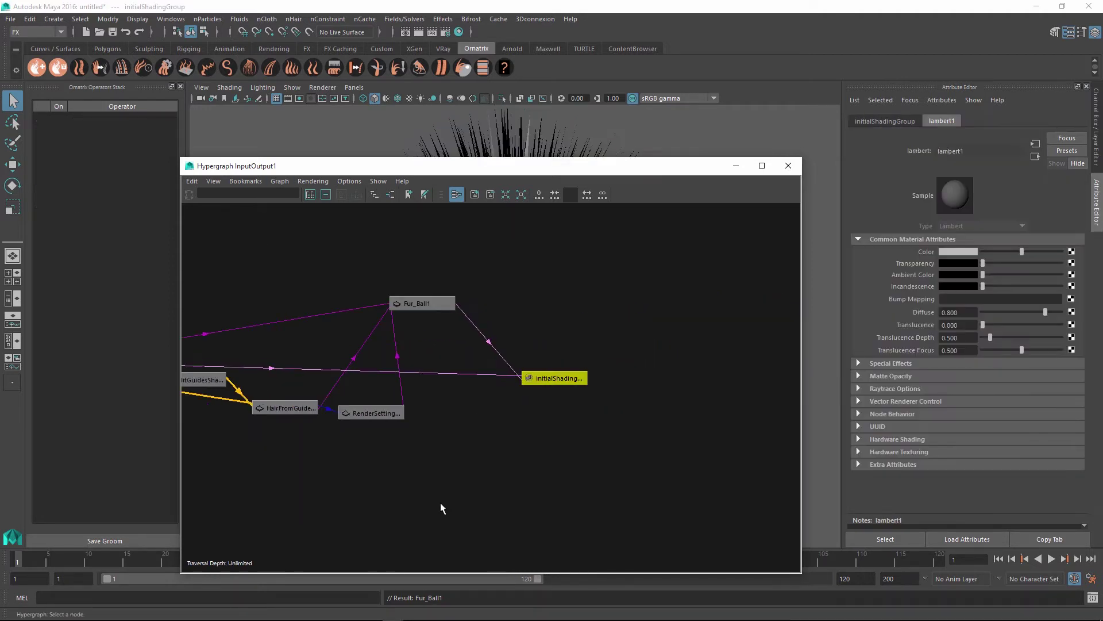
Step: Insert a Frizz operator (amount 0.500) above EditGuidesShape1 in the fur ball's stack
{"action": "left_click", "coordinate": [419, 303]}
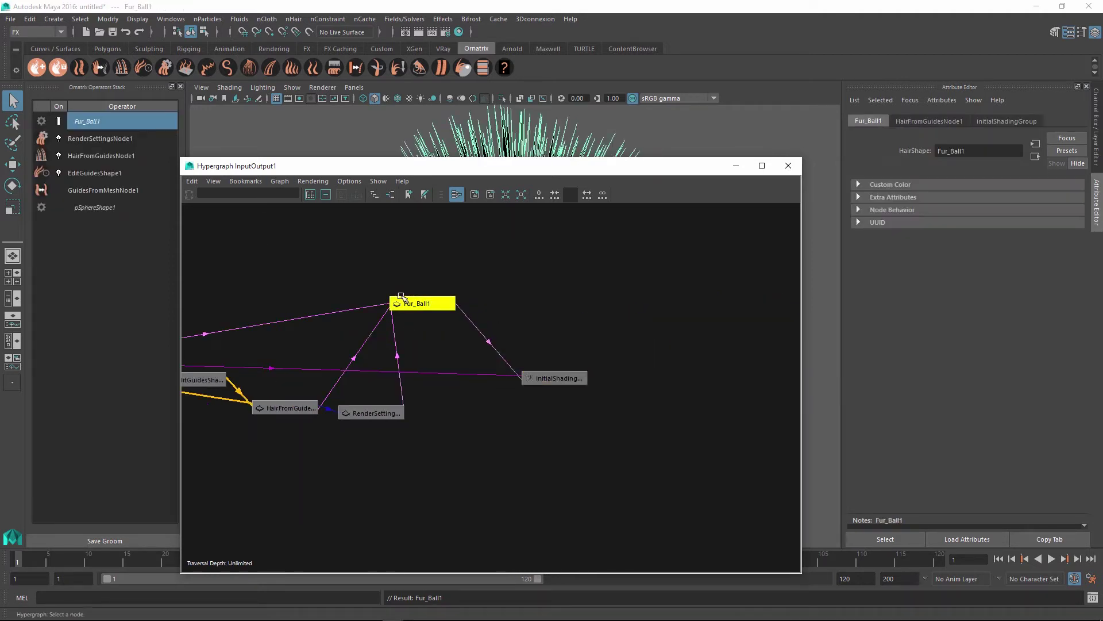
{"action": "left_click", "coordinate": [94, 175]}
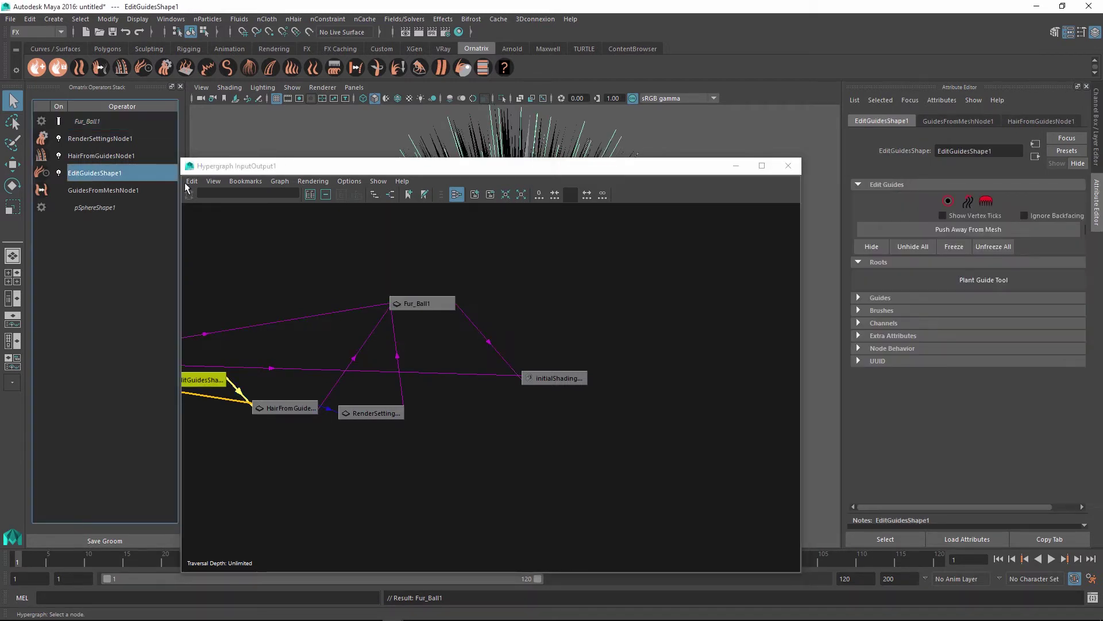
{"action": "left_click_drag", "start_coordinate": [307, 165], "coordinate": [385, 482]}
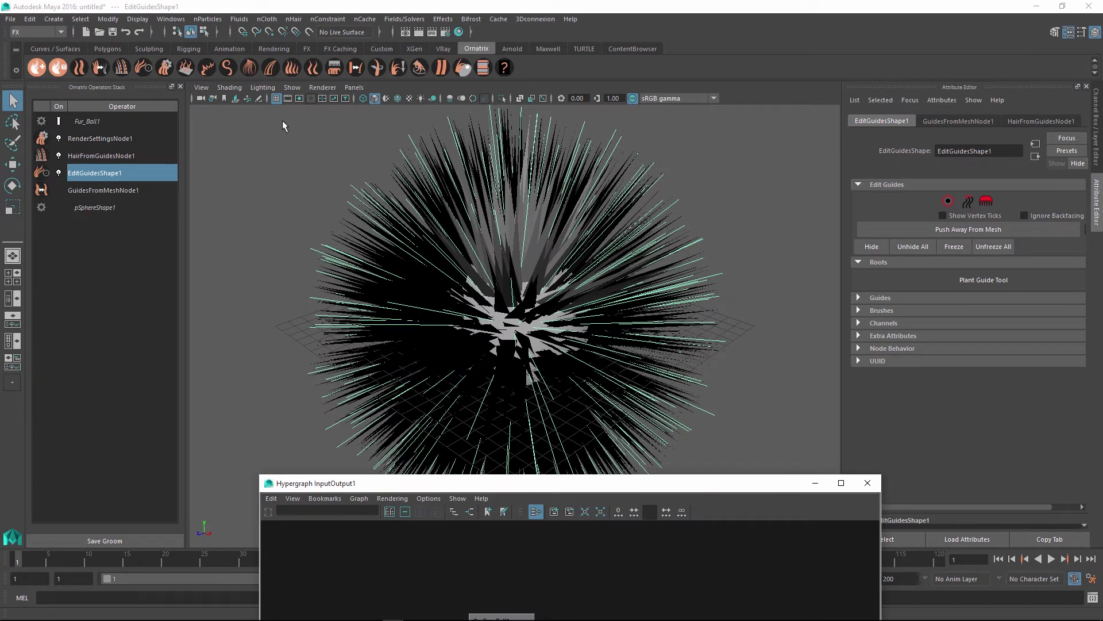
{"action": "left_click", "coordinate": [206, 67]}
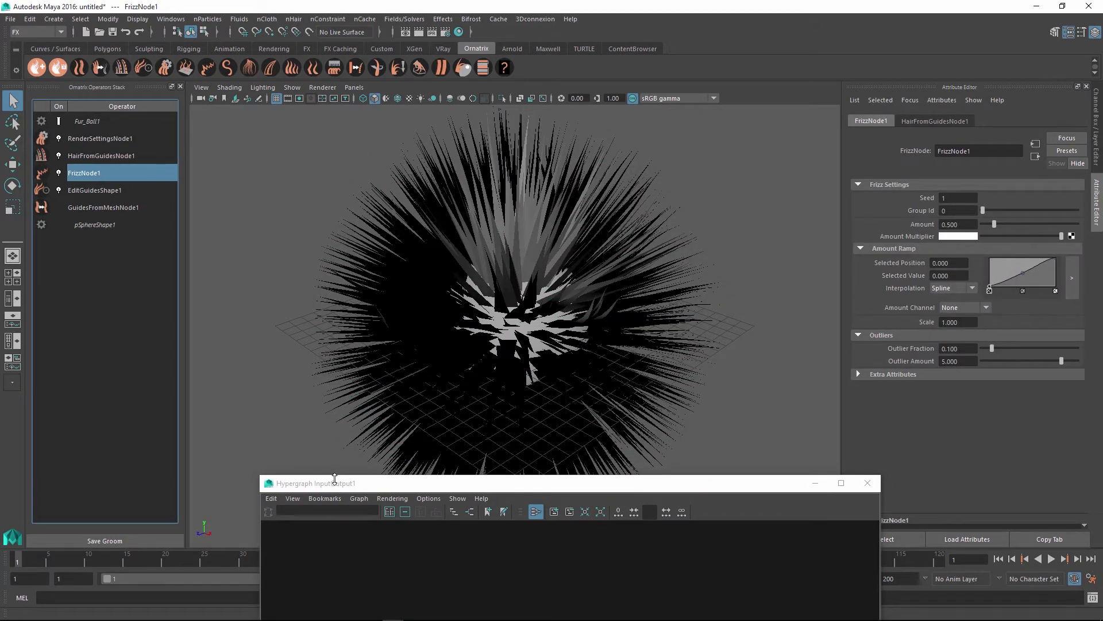
{"action": "left_click_drag", "start_coordinate": [339, 486], "coordinate": [373, 200]}
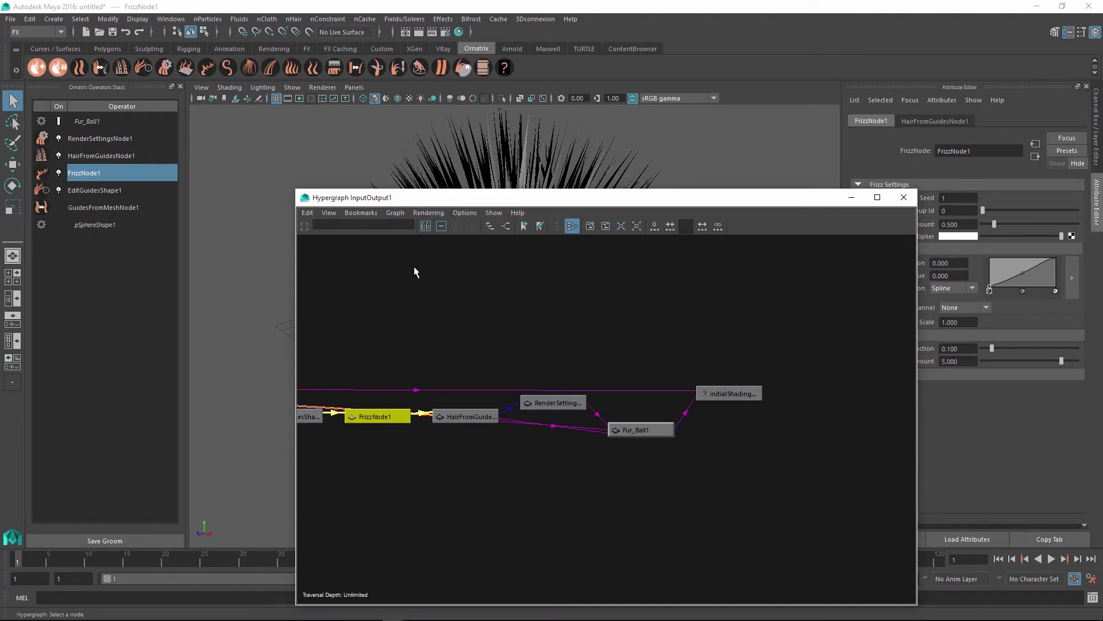
Step: Frame the Hypergraph and lift FrizzNode1 above the chain to show its wiring
{"action": "key", "text": "f"}
{"action": "left_click", "coordinate": [411, 409]}
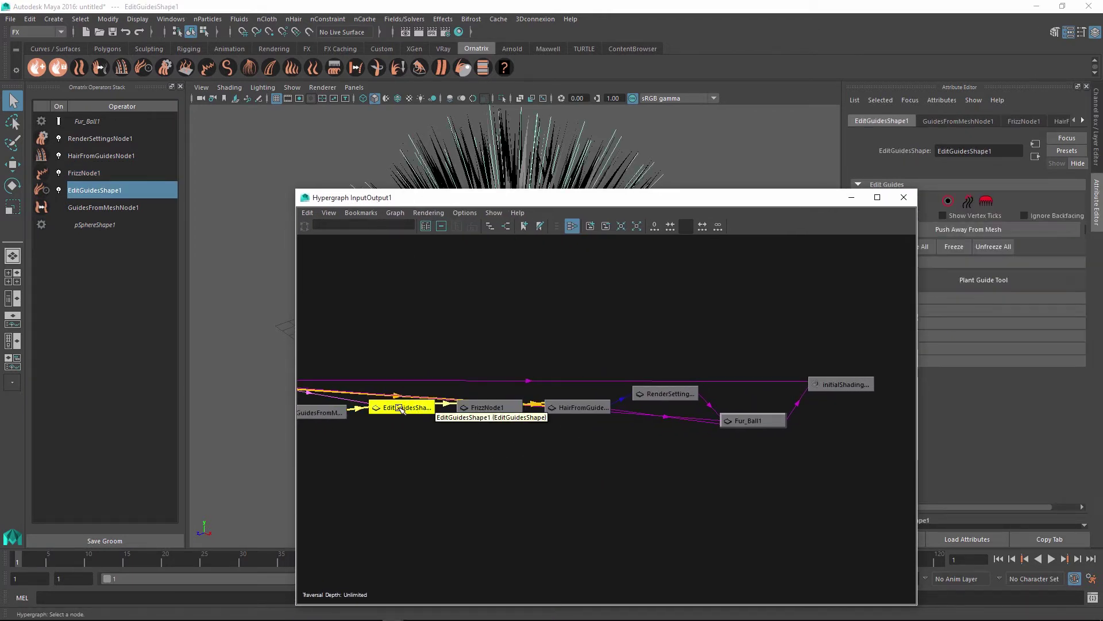
{"action": "left_click", "coordinate": [585, 408]}
{"action": "left_click", "coordinate": [488, 408]}
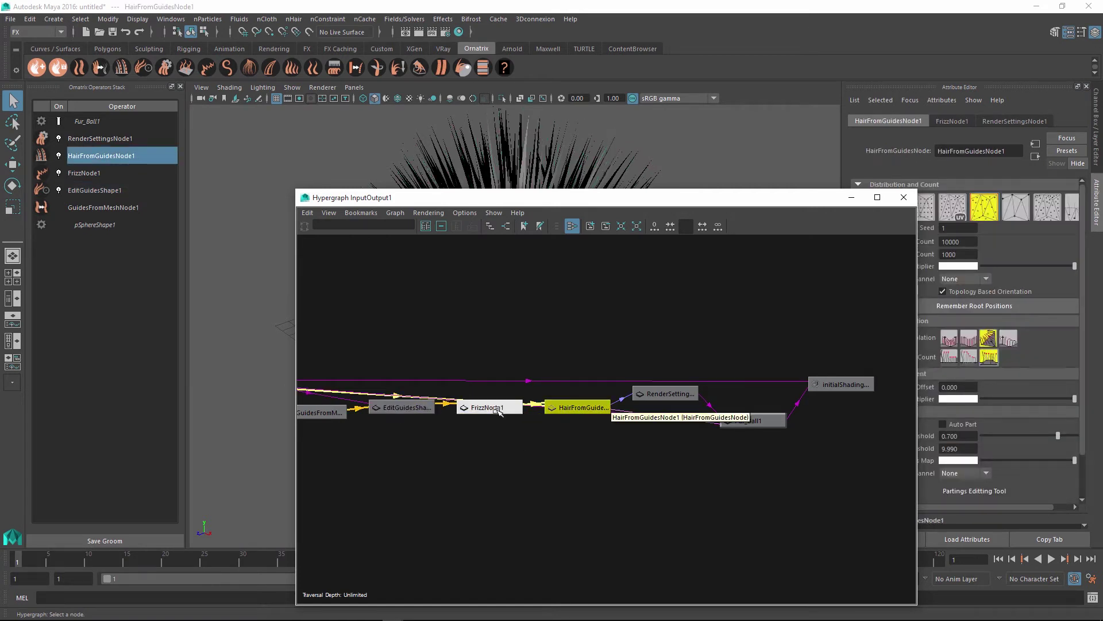
{"action": "left_click_drag", "start_coordinate": [494, 409], "coordinate": [485, 324]}
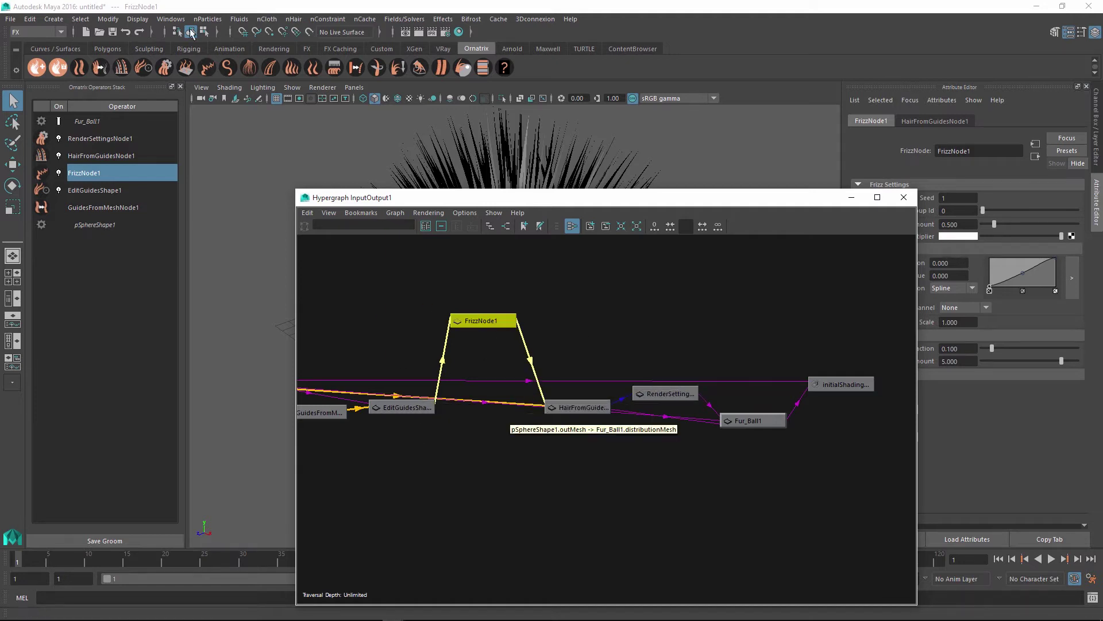
{"action": "left_click", "coordinate": [182, 23]}
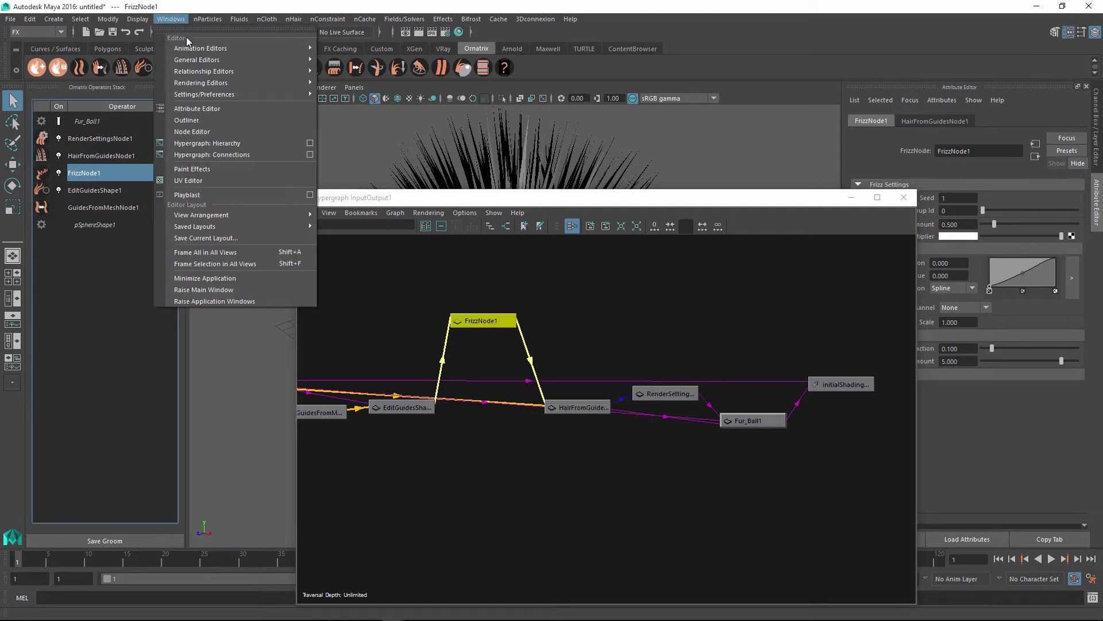
Step: Open the Outliner and arrange it beside the Hypergraph window
{"action": "left_click", "coordinate": [201, 112]}
{"action": "left_click_drag", "start_coordinate": [320, 136], "coordinate": [301, 190]}
{"action": "left_click_drag", "start_coordinate": [543, 191], "coordinate": [727, 337]}
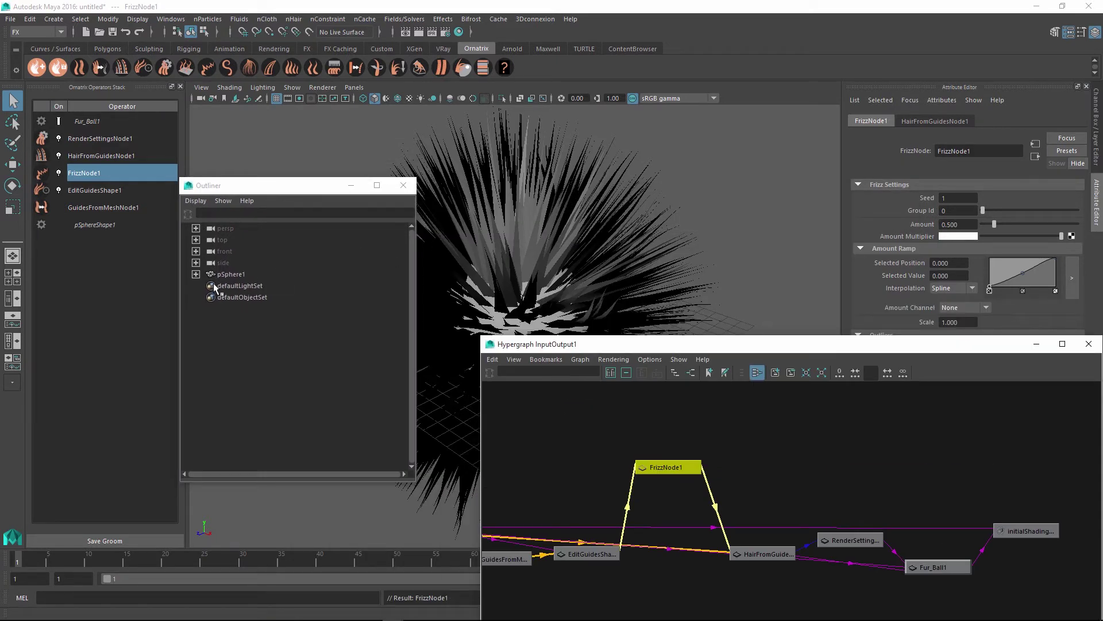
Step: Expand pSphere1 and transform1 and inspect pSphereShape1, EditGuidesShape1 and Fur_Ball1
{"action": "left_click", "coordinate": [191, 274]}
{"action": "left_click", "coordinate": [244, 273]}
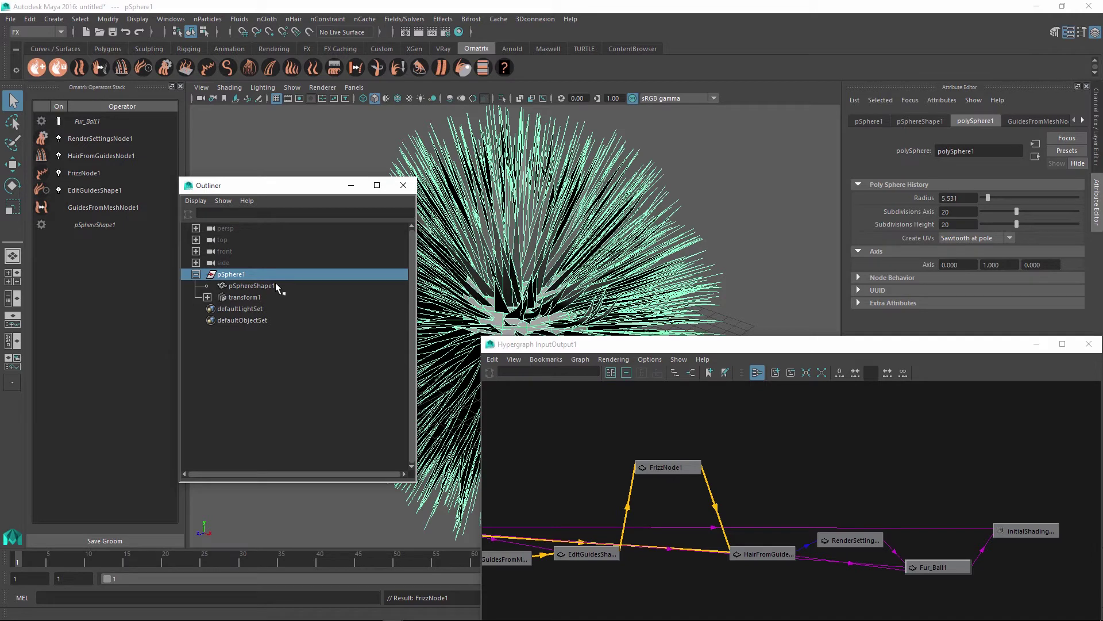
{"action": "left_click", "coordinate": [253, 286]}
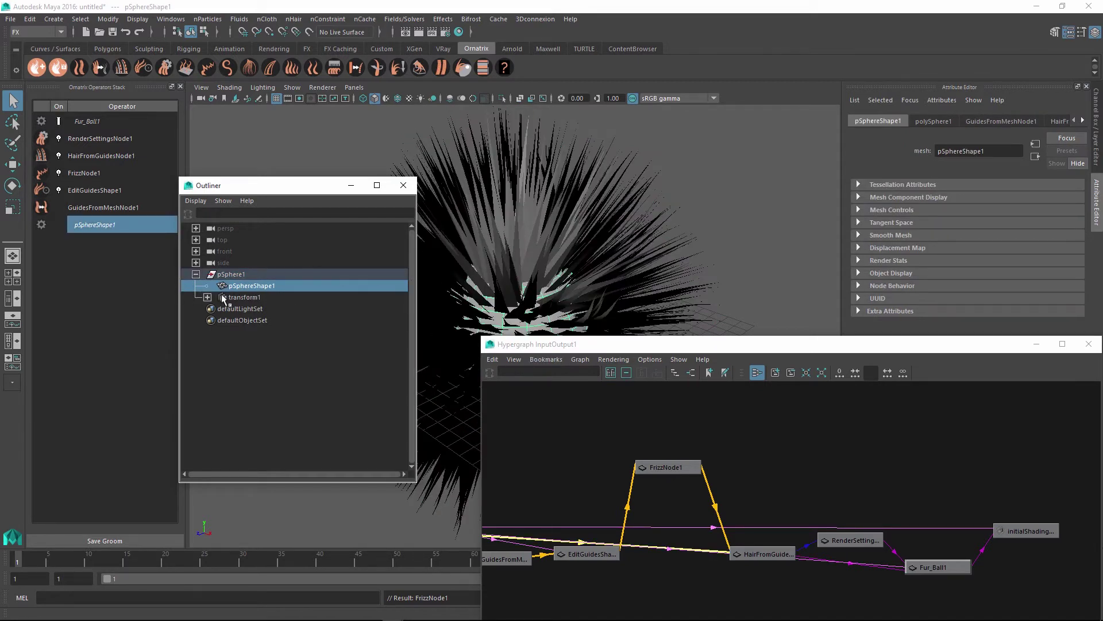
{"action": "left_click", "coordinate": [252, 298]}
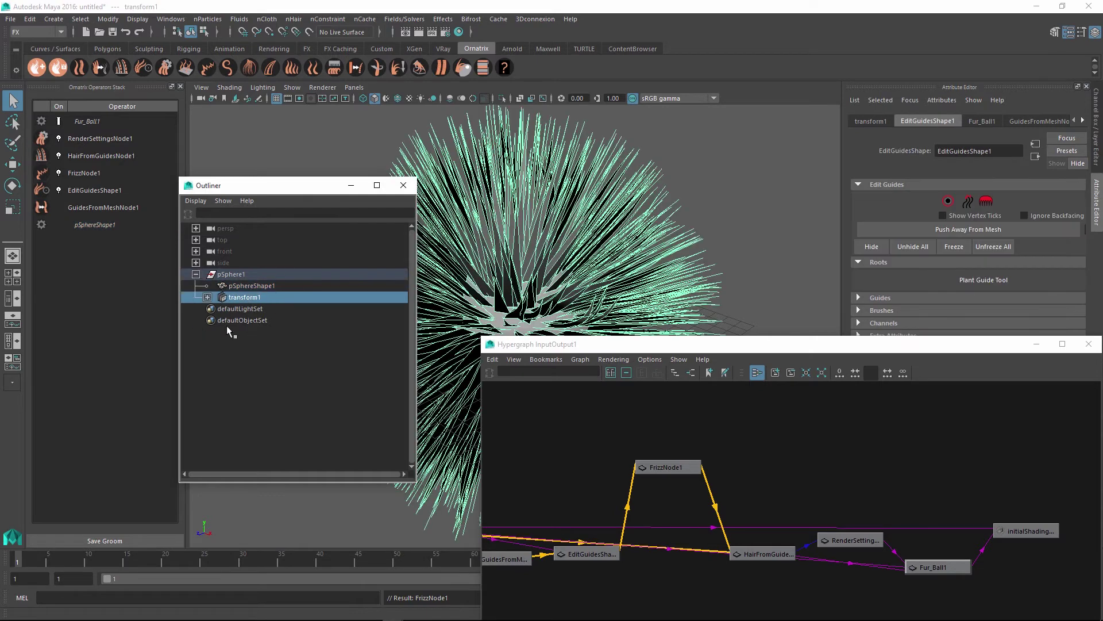
{"action": "left_click", "coordinate": [208, 297]}
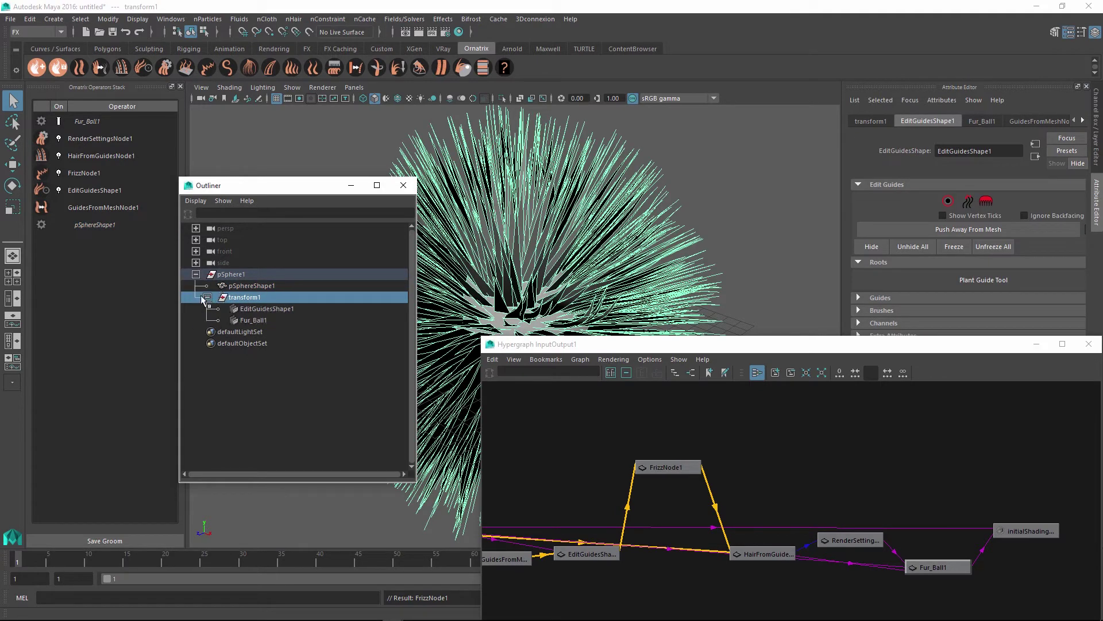
{"action": "left_click", "coordinate": [268, 309]}
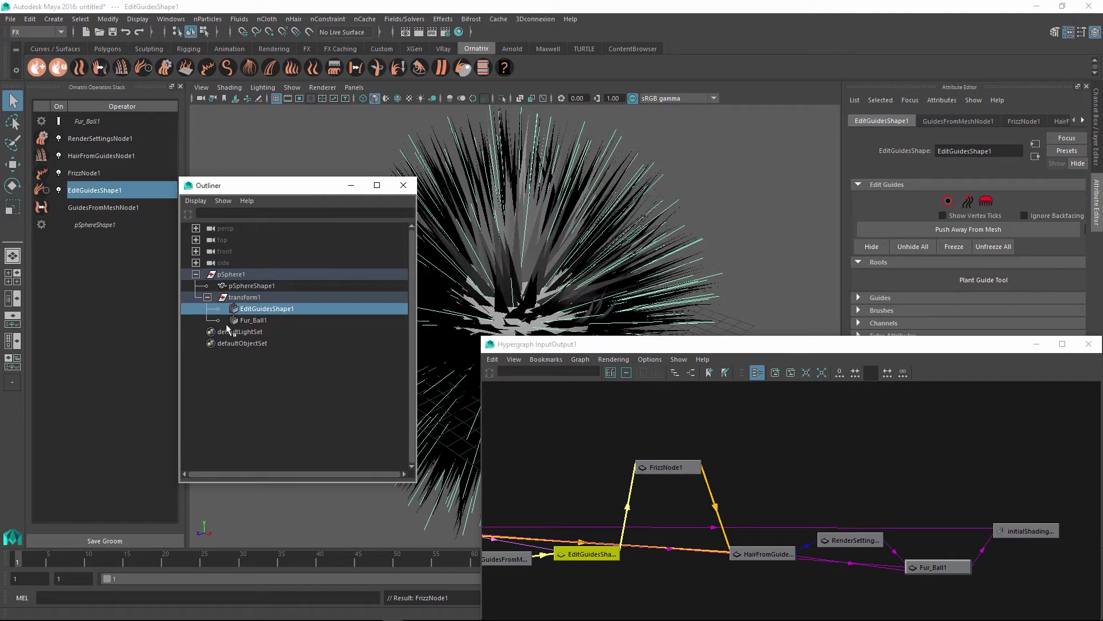
{"action": "left_click", "coordinate": [253, 320]}
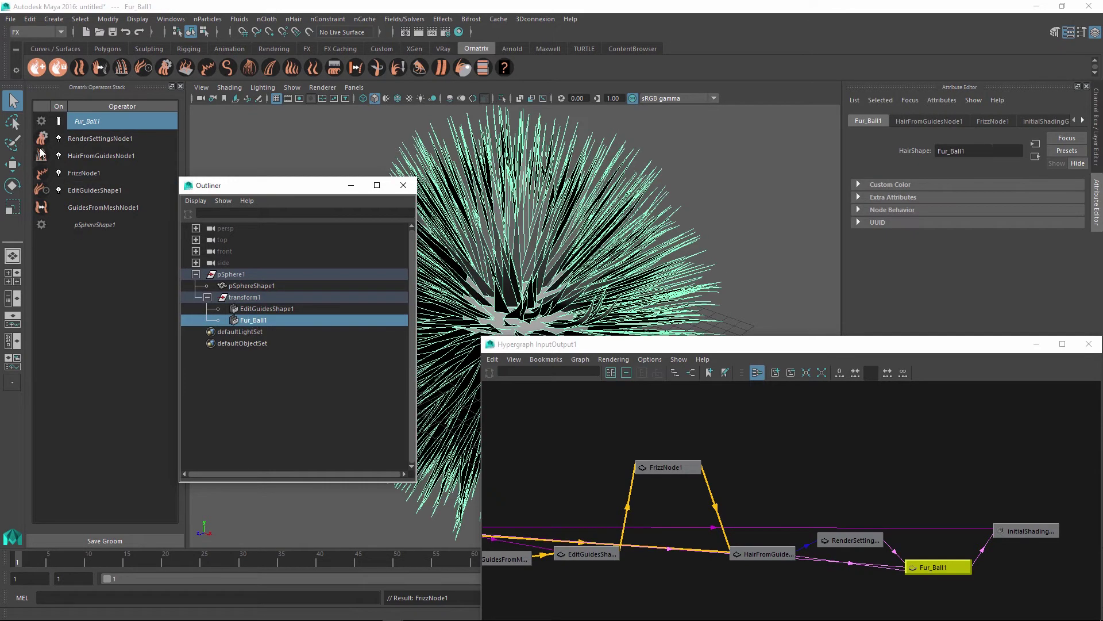
Step: Select EditGuidesShape1, its parent transform1, then the FrizzNode1 operator
{"action": "left_click", "coordinate": [97, 191]}
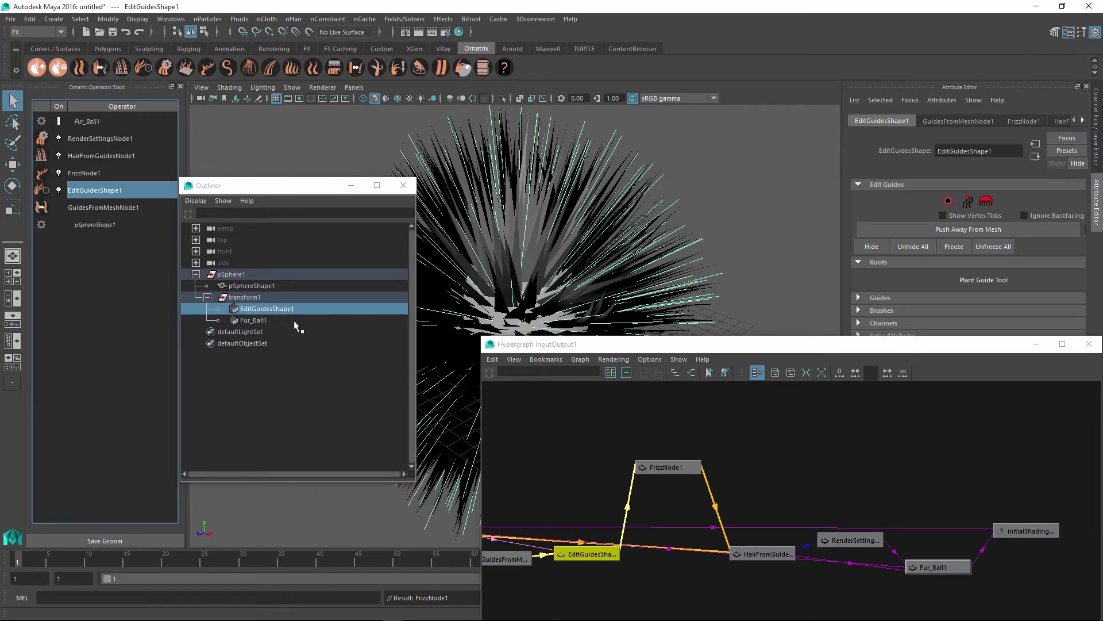
{"action": "key", "text": "Up"}
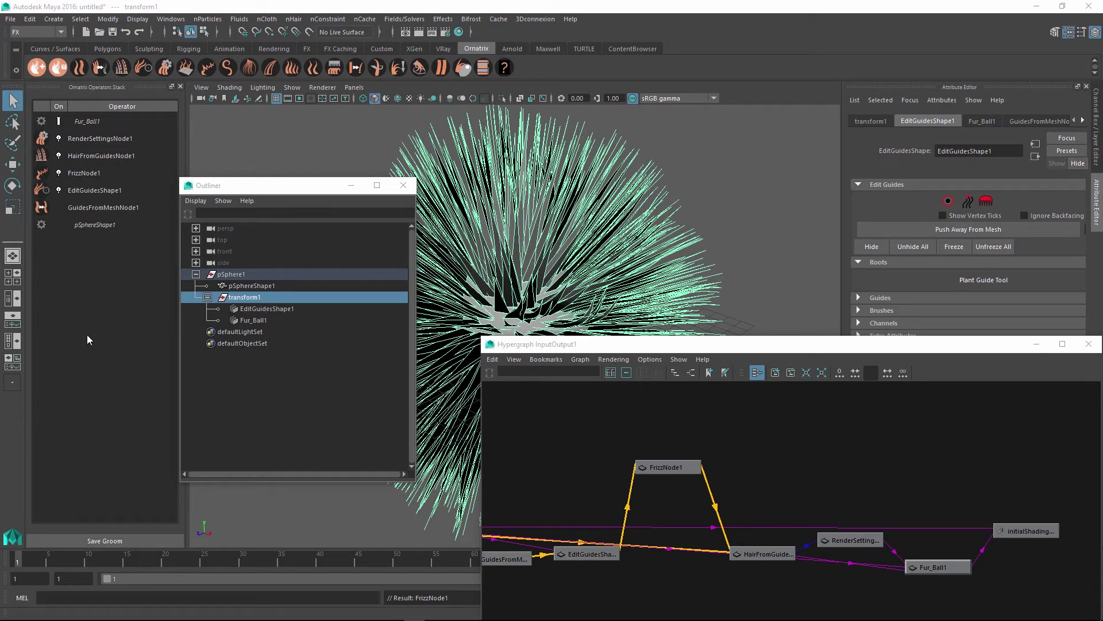
{"action": "left_click", "coordinate": [666, 467]}
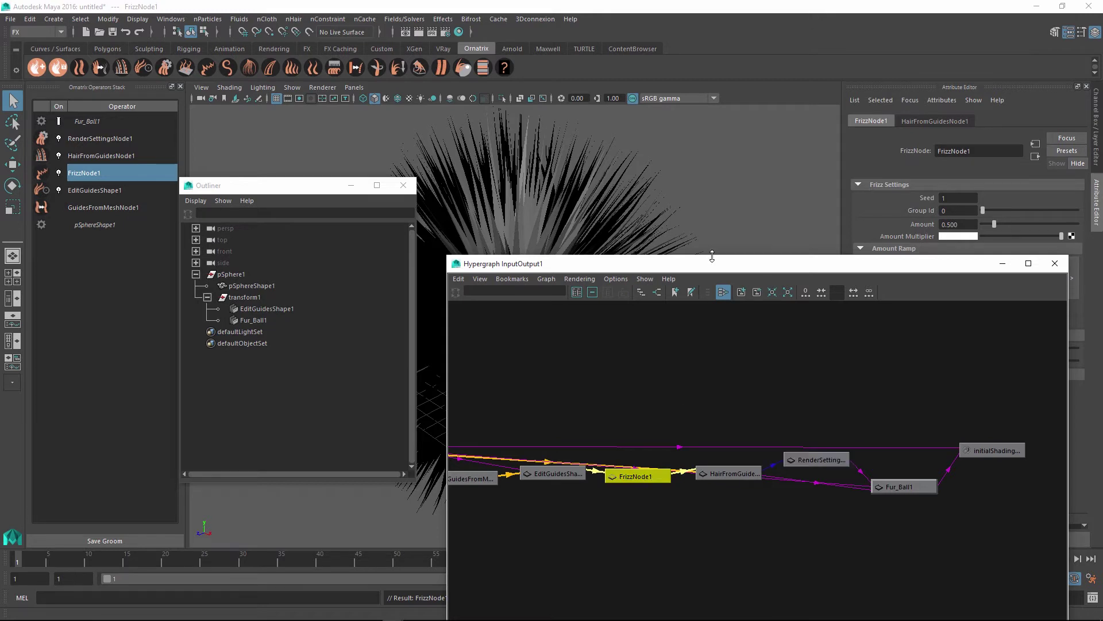
Step: Run createNode("HairShape") and createNode "CurlNode" from the MEL line
{"action": "left_click_drag", "start_coordinate": [714, 263], "coordinate": [884, 151]}
{"action": "left_click", "coordinate": [246, 592]}
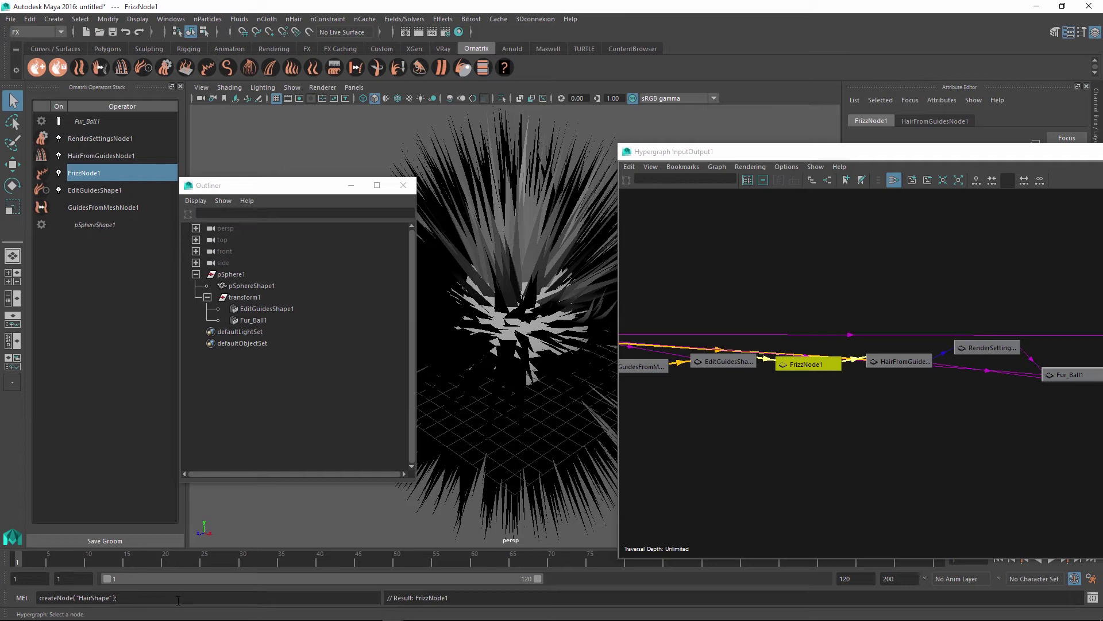
{"action": "key", "text": "Return"}
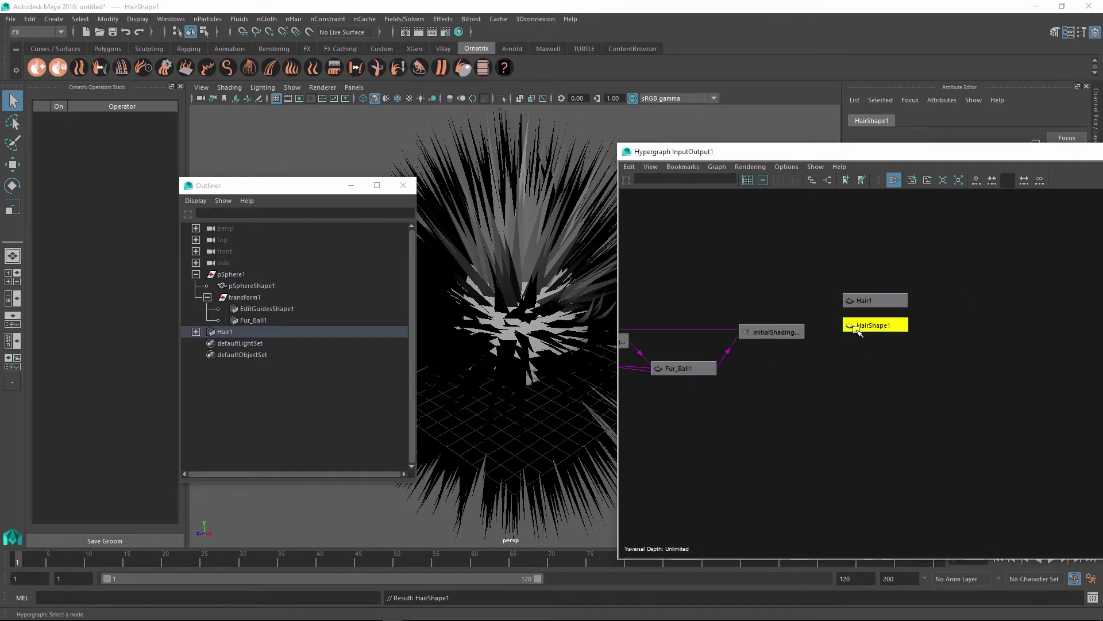
{"action": "left_click", "coordinate": [167, 598]}
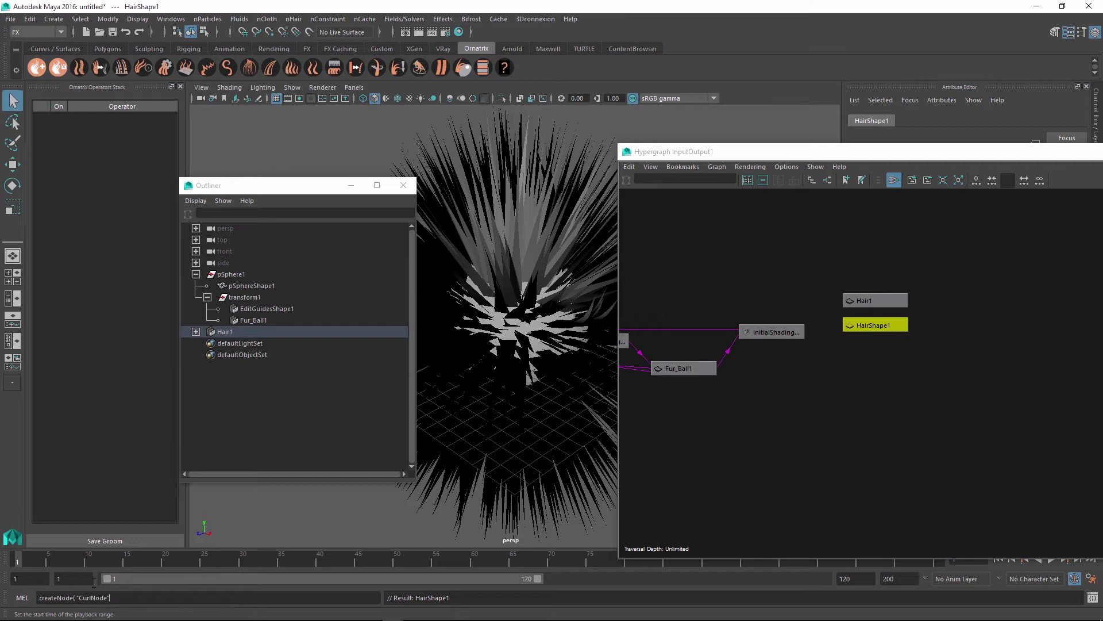
{"action": "key", "text": "Return"}
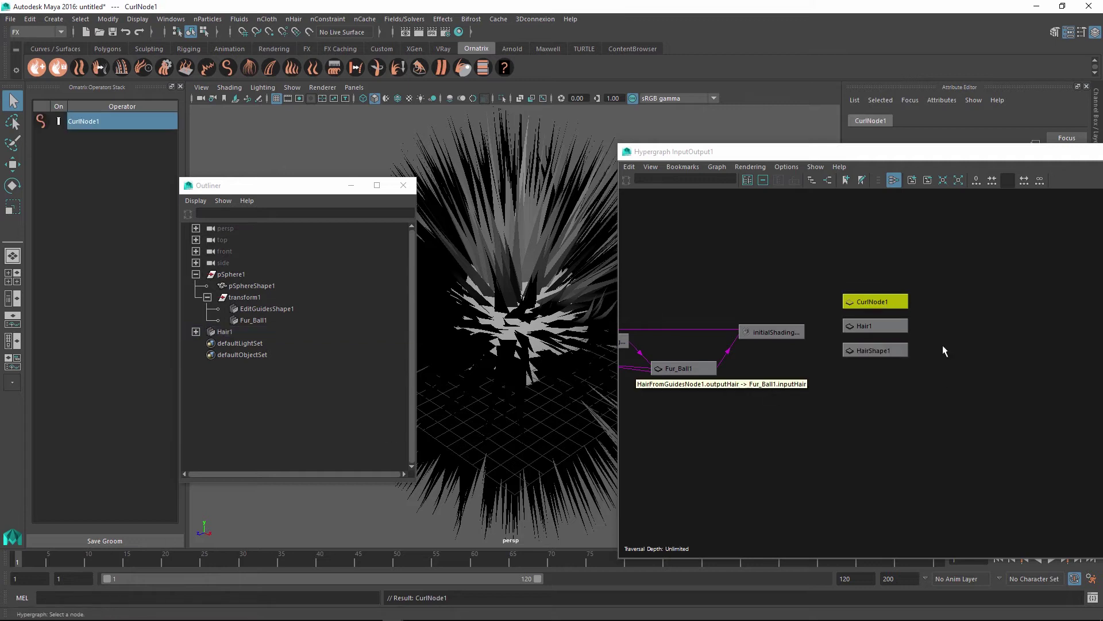
Step: Place CurlNode1 and Hair1 below the Frizz chain in the Hypergraph
{"action": "left_click", "coordinate": [867, 325]}
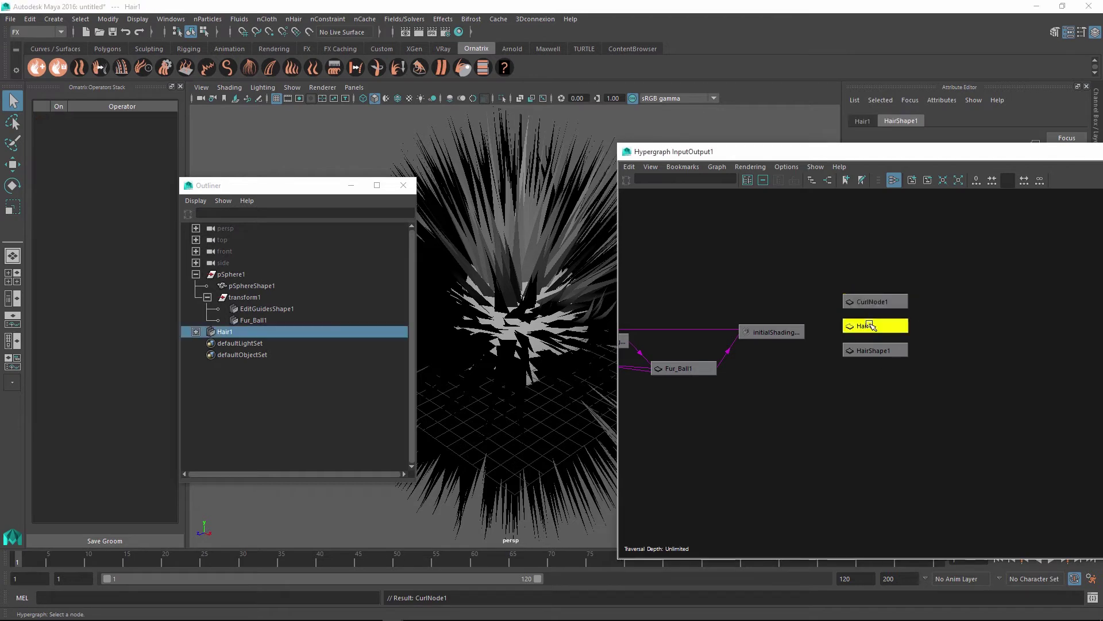
{"action": "left_click_drag", "start_coordinate": [866, 301], "coordinate": [642, 424]}
{"action": "left_click_drag", "start_coordinate": [865, 326], "coordinate": [718, 415]}
{"action": "left_click", "coordinate": [784, 431]}
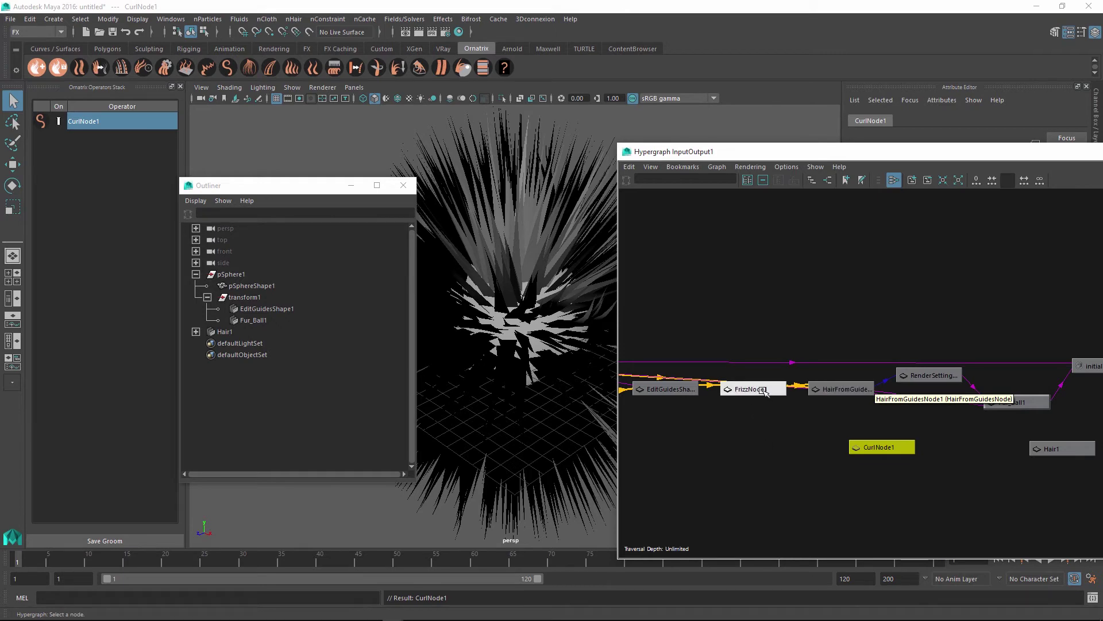
Step: Connect FrizzNode1's outputStack and outputStrands to CurlNode1's inputStack and inputStrands
{"action": "middle_click_drag", "start_coordinate": [764, 392], "coordinate": [880, 448]}
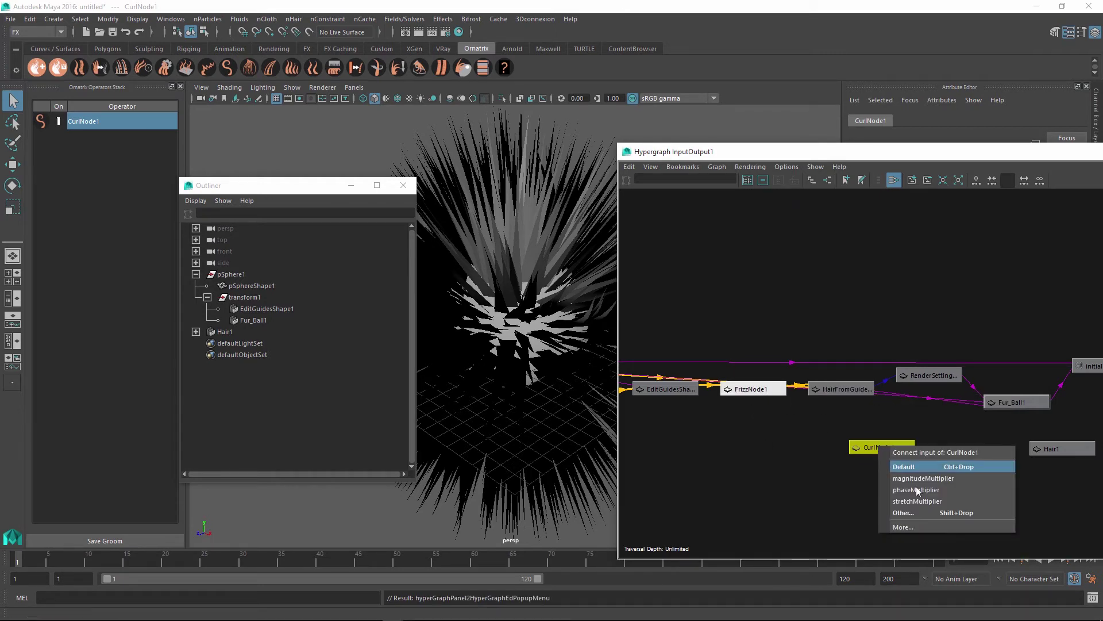
{"action": "left_click", "coordinate": [924, 519]}
{"action": "left_click_drag", "start_coordinate": [301, 320], "coordinate": [501, 95]}
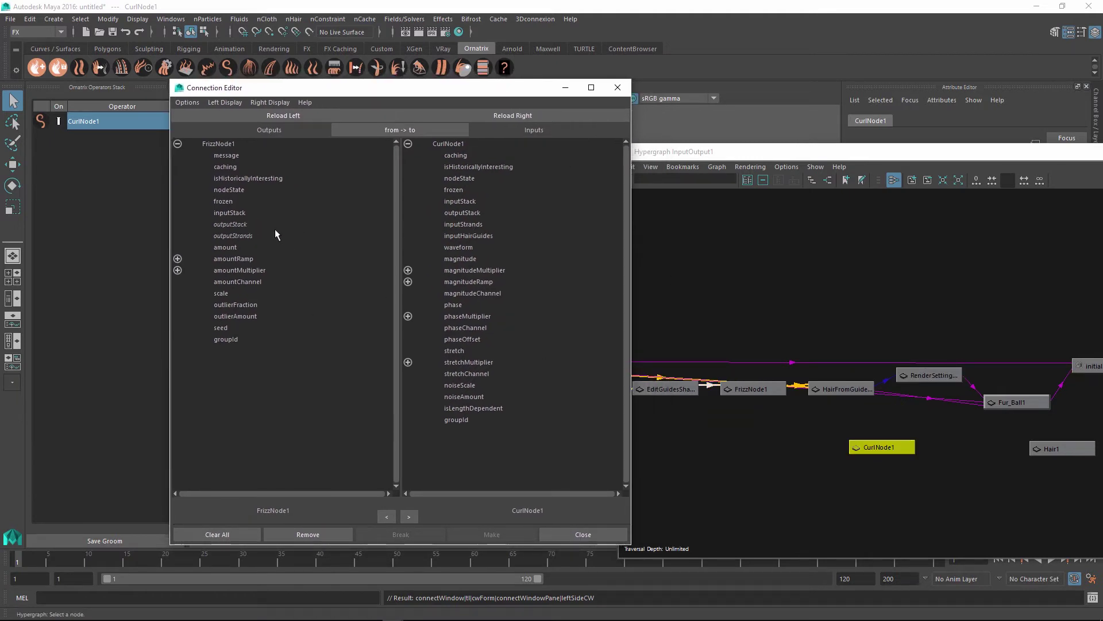
{"action": "left_click", "coordinate": [248, 224]}
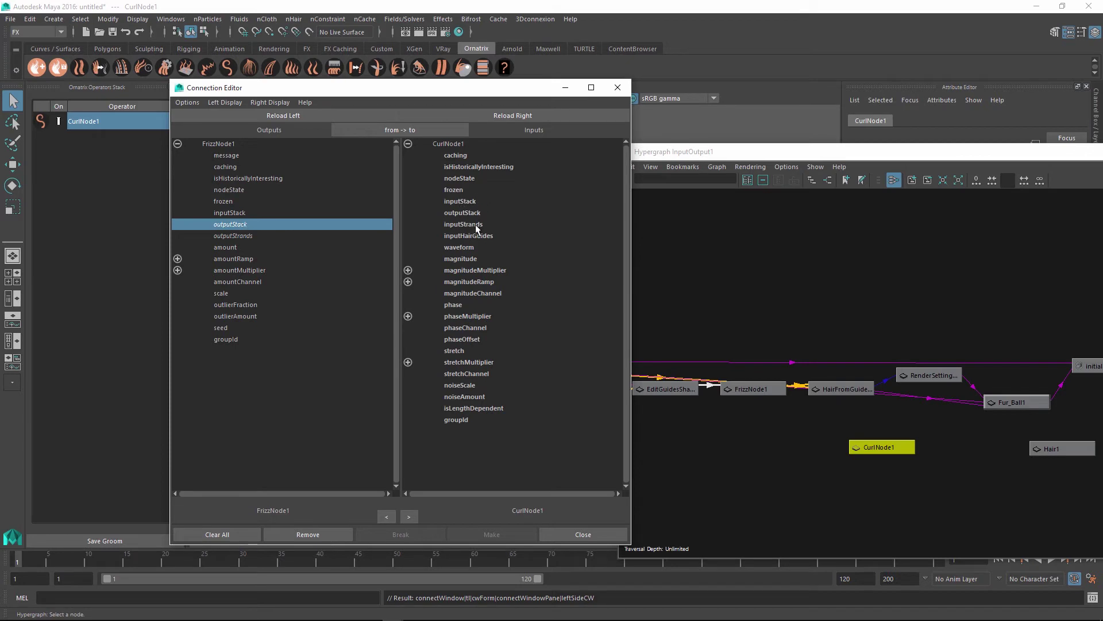
{"action": "left_click", "coordinate": [471, 201]}
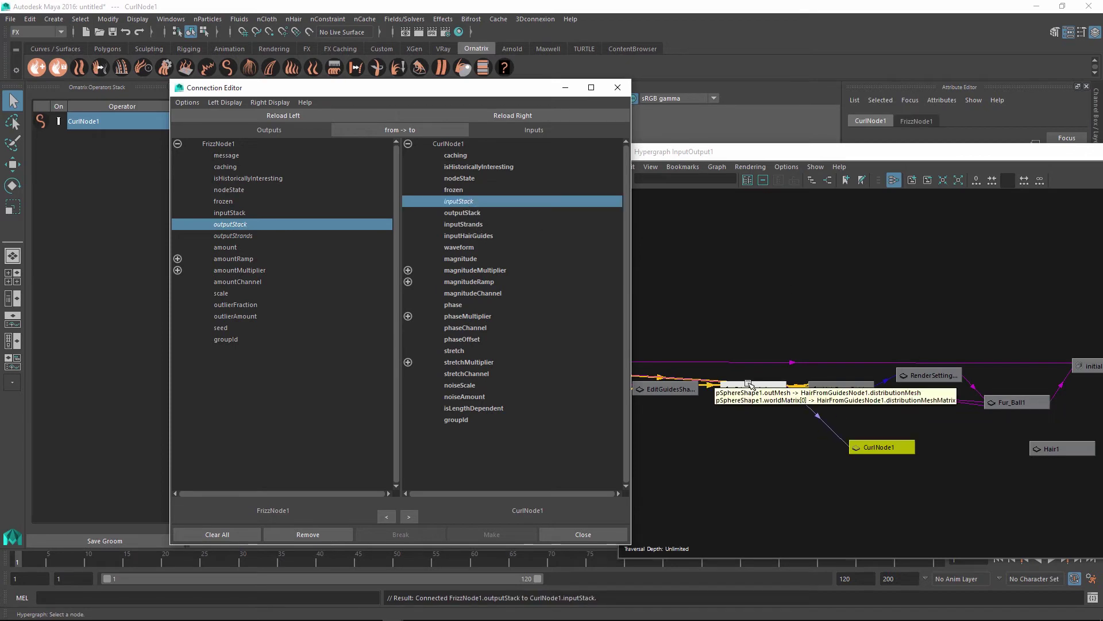
{"action": "left_click", "coordinate": [246, 235]}
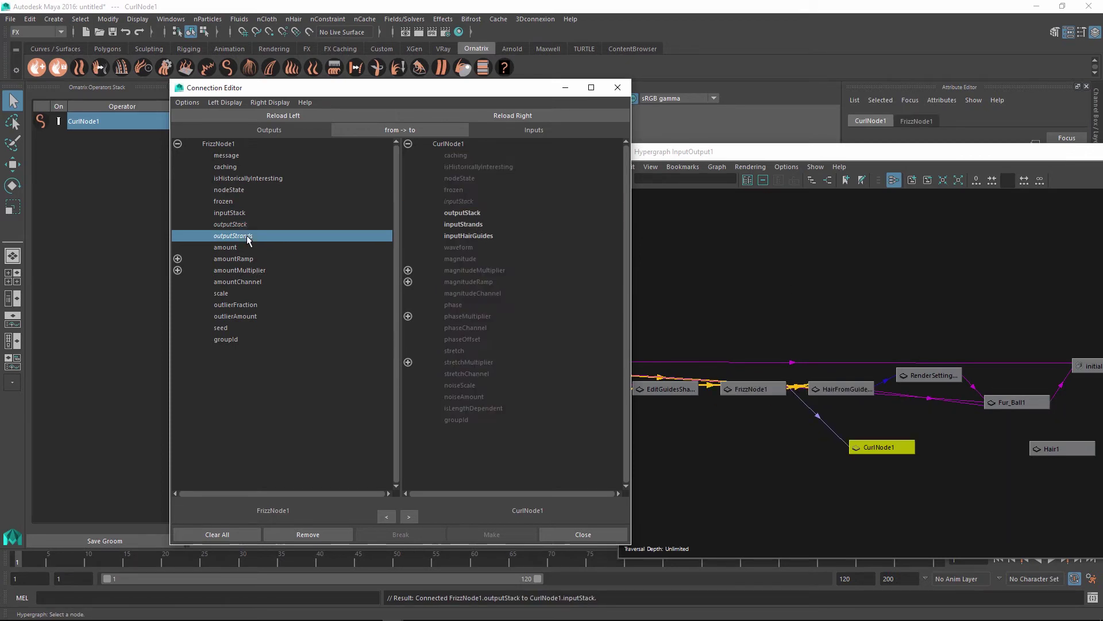
{"action": "left_click", "coordinate": [473, 225]}
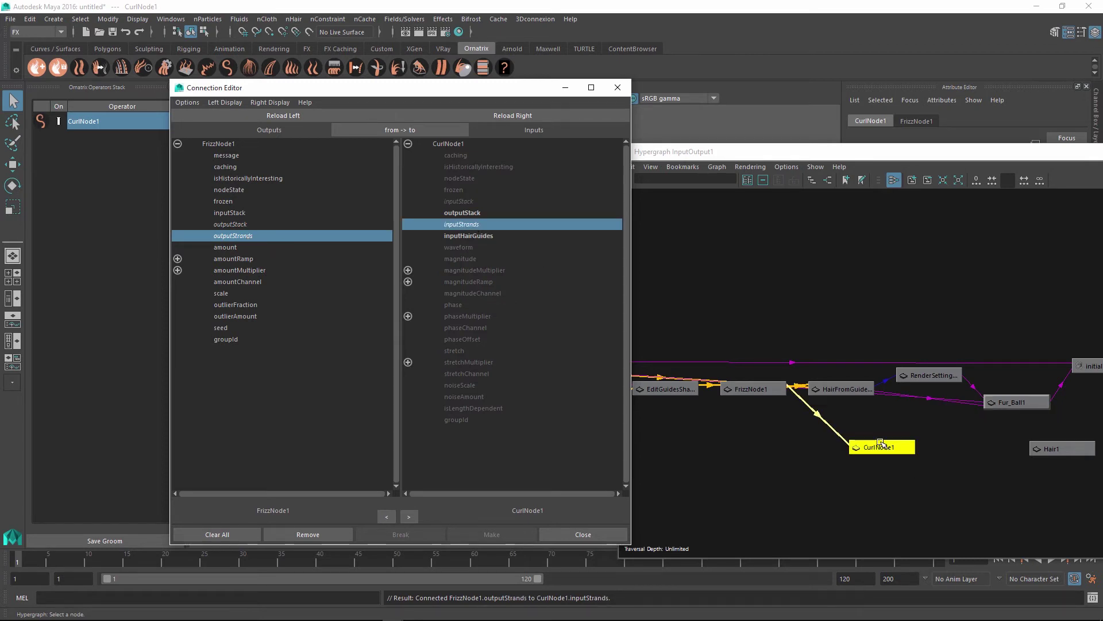
Step: Rearrange the Hypergraph so Hair1 sits up-right and HairShape1 sits beside CurlNode1
{"action": "middle_click_drag", "start_coordinate": [868, 447], "coordinate": [1051, 450]}
{"action": "left_click", "coordinate": [1003, 595]}
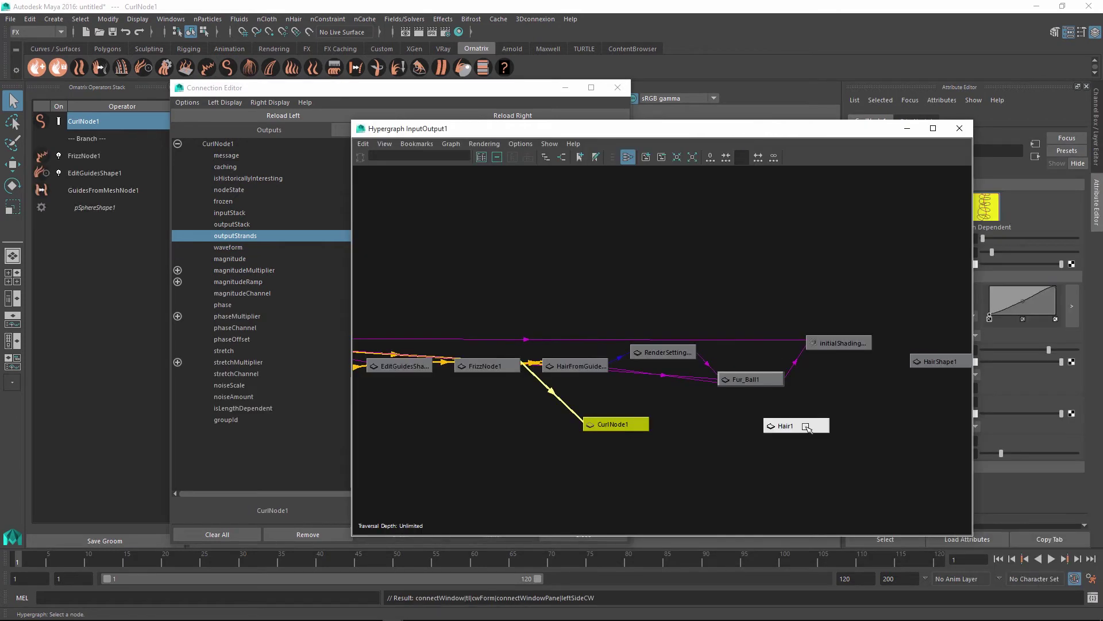
{"action": "left_click", "coordinate": [785, 426]}
{"action": "left_click_drag", "start_coordinate": [787, 426], "coordinate": [876, 248]}
{"action": "middle_click_drag", "start_coordinate": [912, 386], "coordinate": [771, 436], "text": "alt"}
{"action": "left_click_drag", "start_coordinate": [807, 366], "coordinate": [632, 428]}
Step: Connect CurlNode1's outputStrands to HairShape1's inputHair, then view the whole network
{"action": "middle_click_drag", "start_coordinate": [480, 428], "coordinate": [623, 427]}
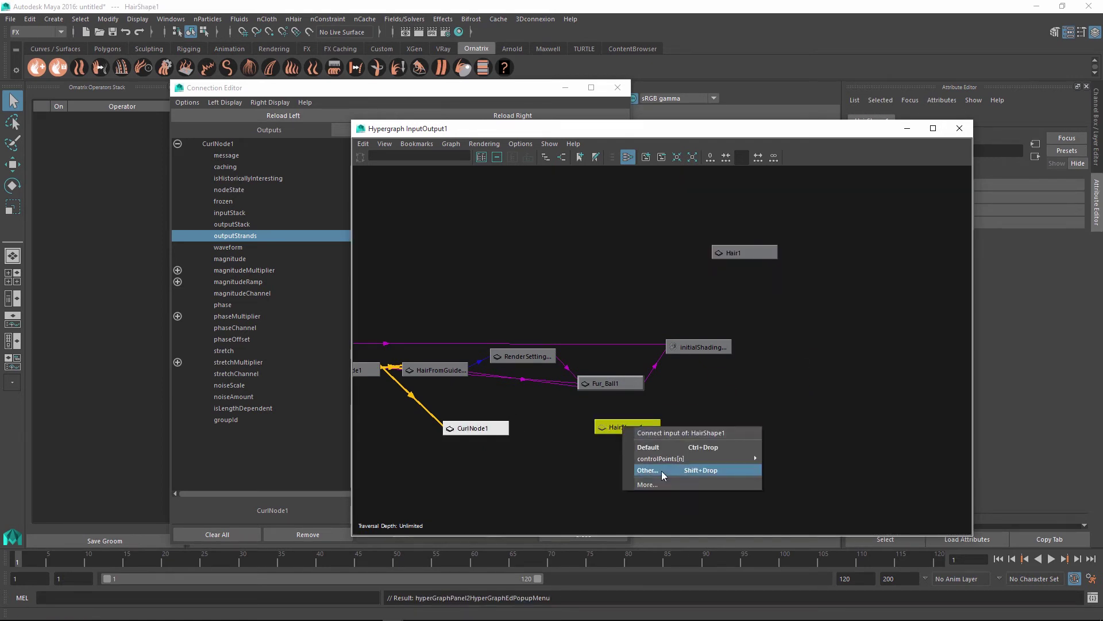
{"action": "left_click", "coordinate": [660, 470]}
{"action": "left_click", "coordinate": [249, 224]}
{"action": "left_click", "coordinate": [222, 237]}
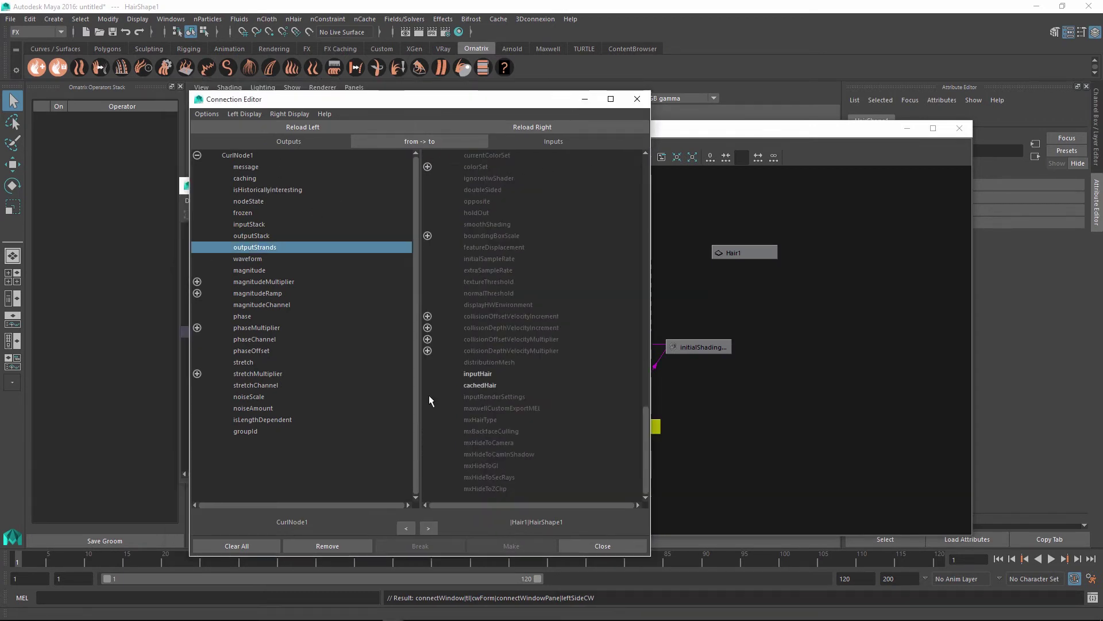
{"action": "left_click_drag", "start_coordinate": [532, 99], "coordinate": [392, 96]}
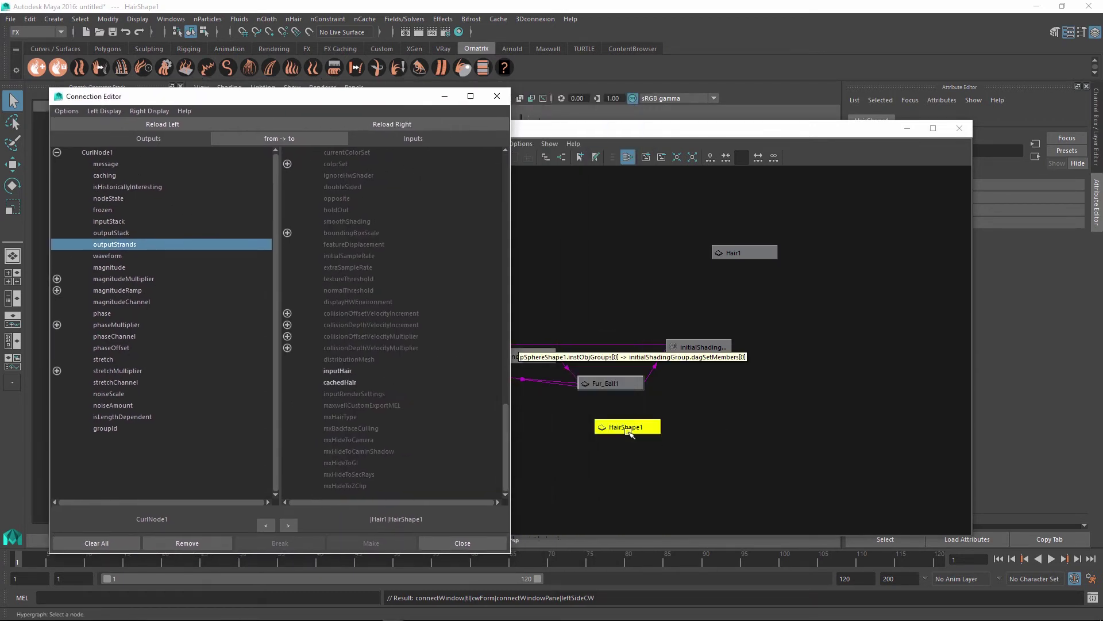
{"action": "left_click", "coordinate": [340, 372]}
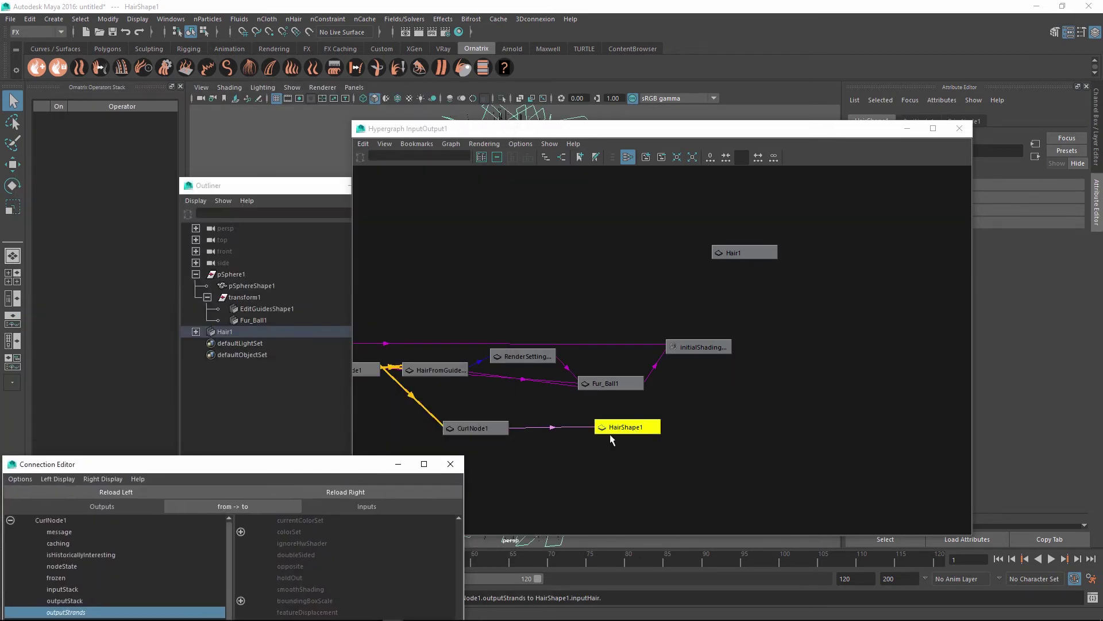
{"action": "middle_click_drag", "start_coordinate": [619, 454], "coordinate": [799, 443], "text": "alt"}
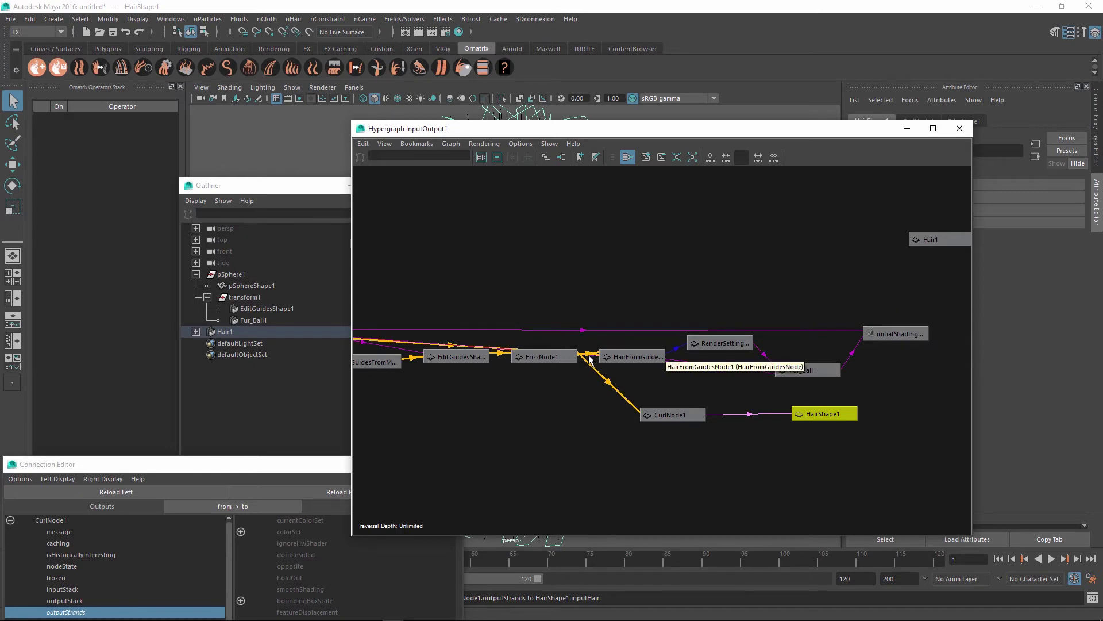
{"action": "scroll", "coordinate": [587, 355], "scroll_direction": "down", "scroll_amount": 1}
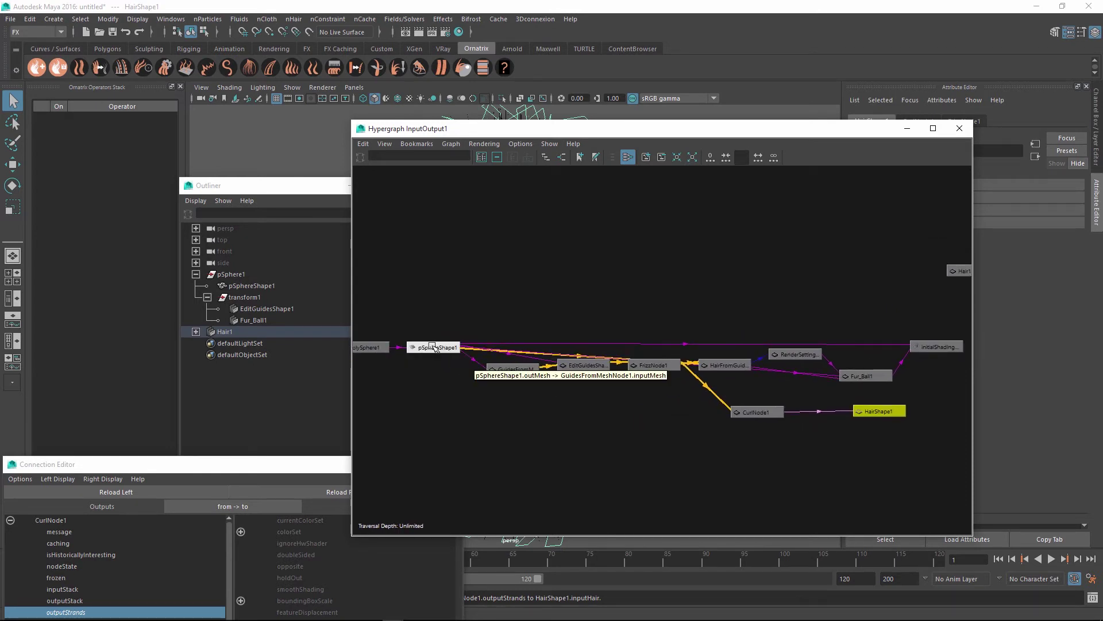
Step: Connect pSphereShape1.outMesh to HairShape1.distributionMesh
{"action": "right_click", "coordinate": [885, 410]}
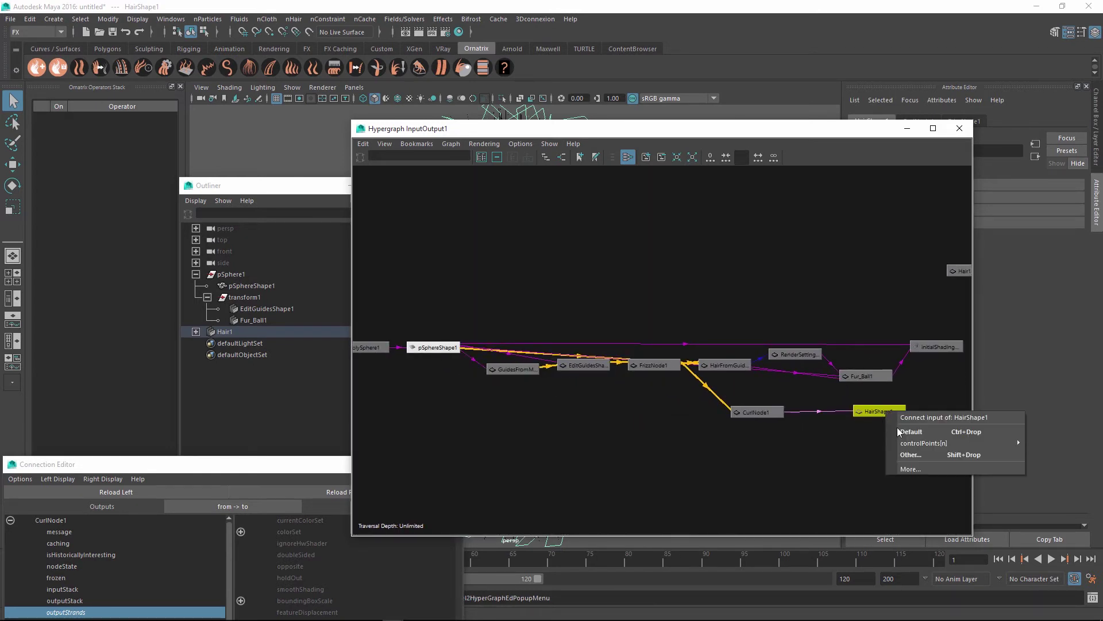
{"action": "left_click", "coordinate": [909, 456]}
{"action": "left_click_drag", "start_coordinate": [203, 460], "coordinate": [354, 84]}
{"action": "left_click_drag", "start_coordinate": [386, 179], "coordinate": [438, 344]}
{"action": "left_click", "coordinate": [467, 350]}
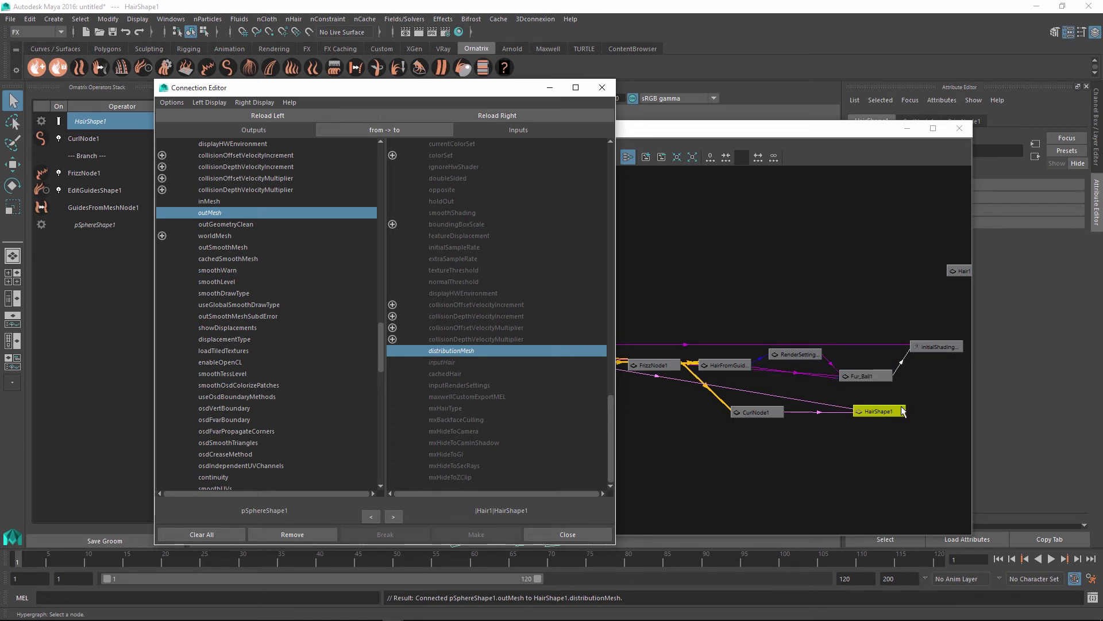
Step: Connect HairShape1.instObjGroups[0] to initialShadingGroup.dagSetMembers[0] and close the Connection Editor
{"action": "middle_click_drag", "start_coordinate": [897, 413], "coordinate": [936, 350]}
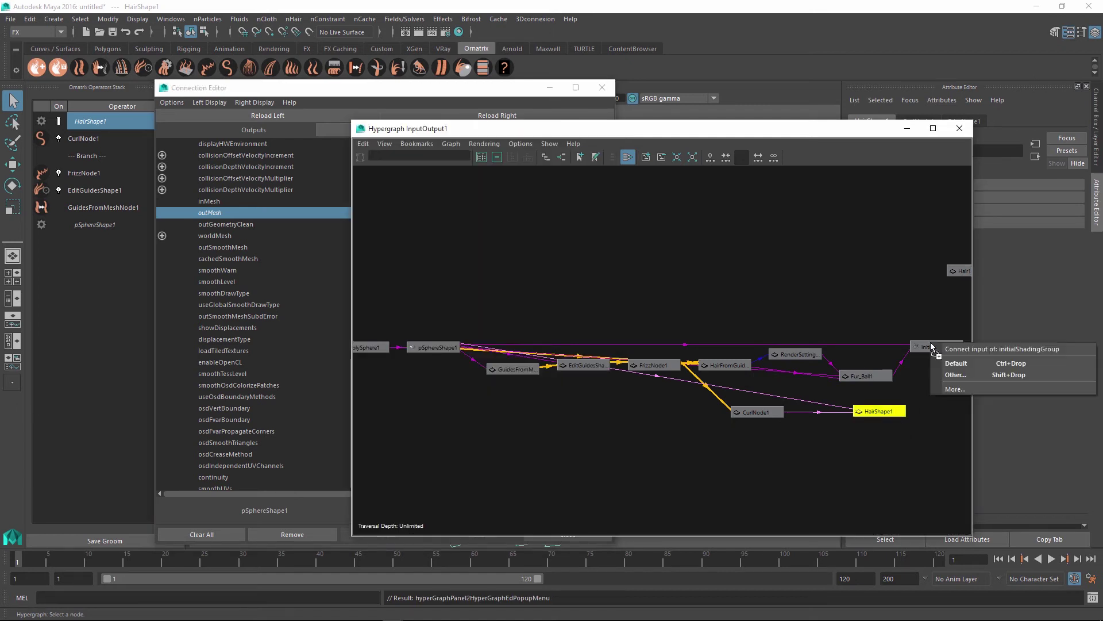
{"action": "left_click", "coordinate": [966, 374]}
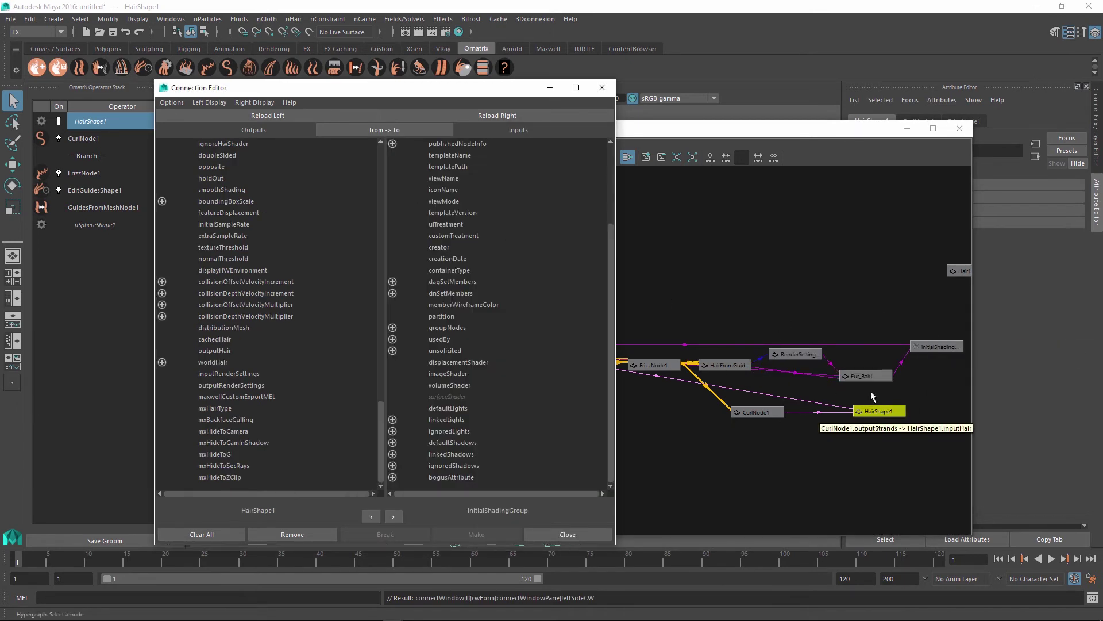
{"action": "scroll", "coordinate": [239, 248], "scroll_direction": "up", "scroll_amount": 10}
{"action": "left_click", "coordinate": [222, 249]}
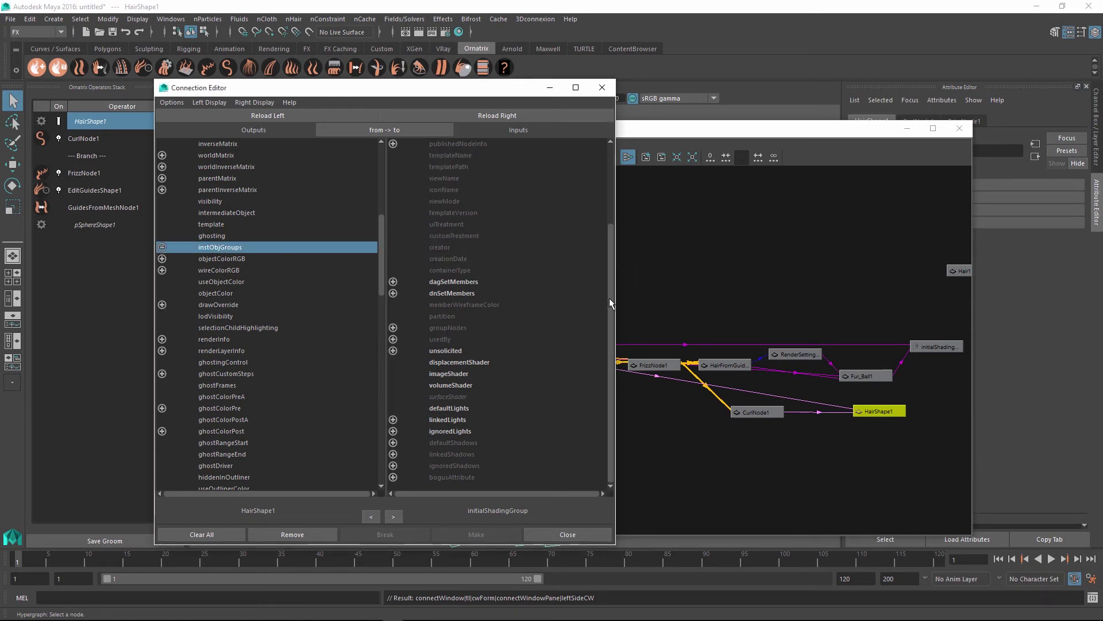
{"action": "left_click", "coordinate": [394, 282]}
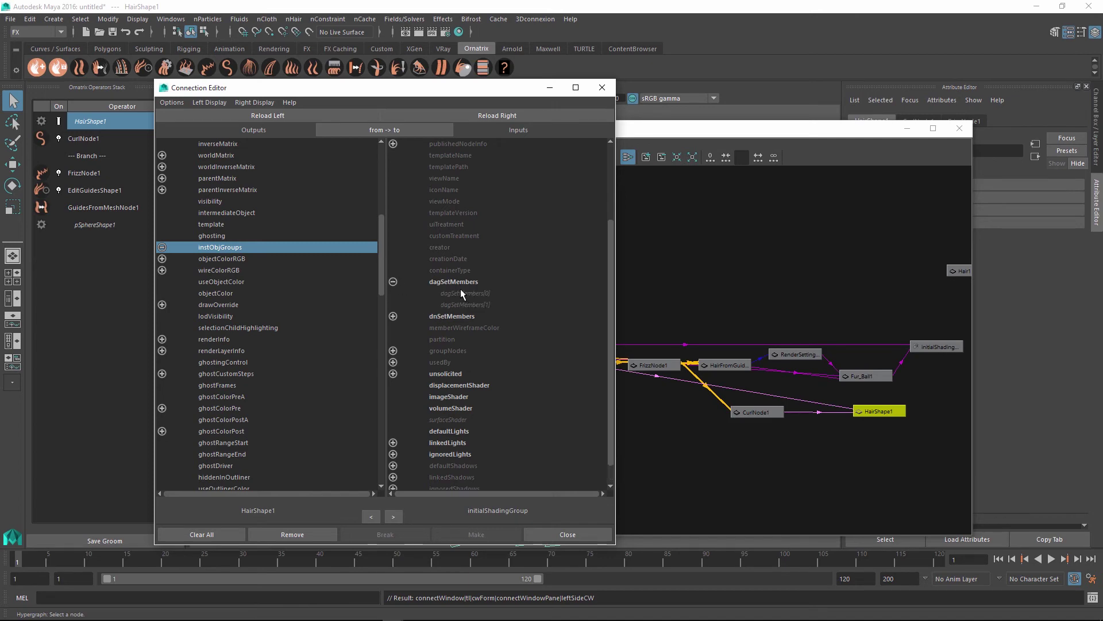
{"action": "left_click", "coordinate": [462, 281]}
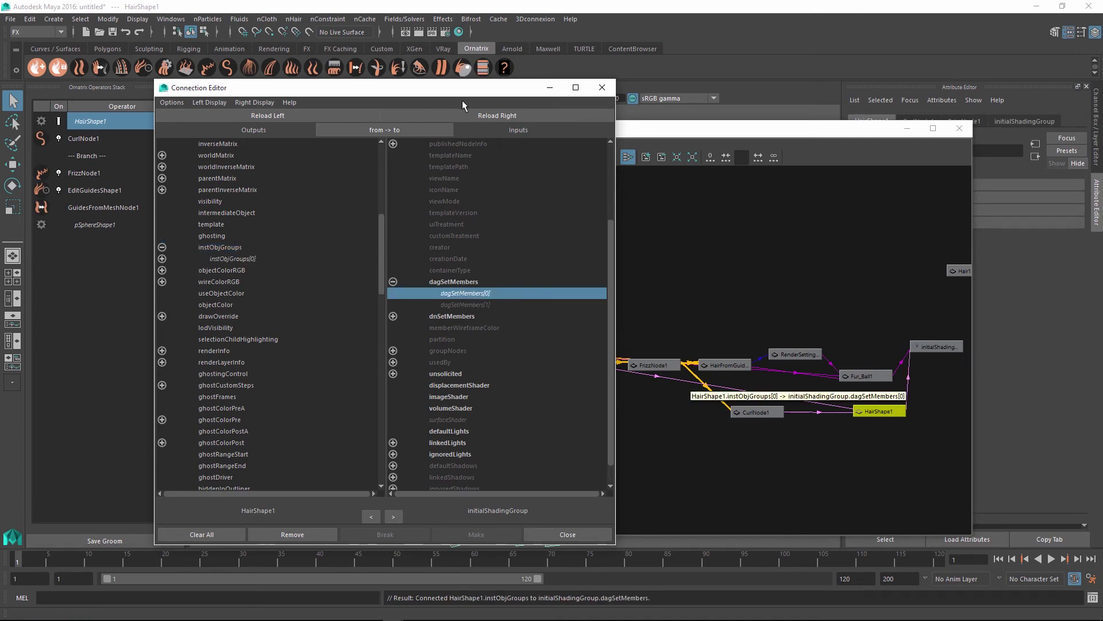
{"action": "left_click", "coordinate": [602, 88]}
{"action": "left_click_drag", "start_coordinate": [847, 135], "coordinate": [579, 523]}
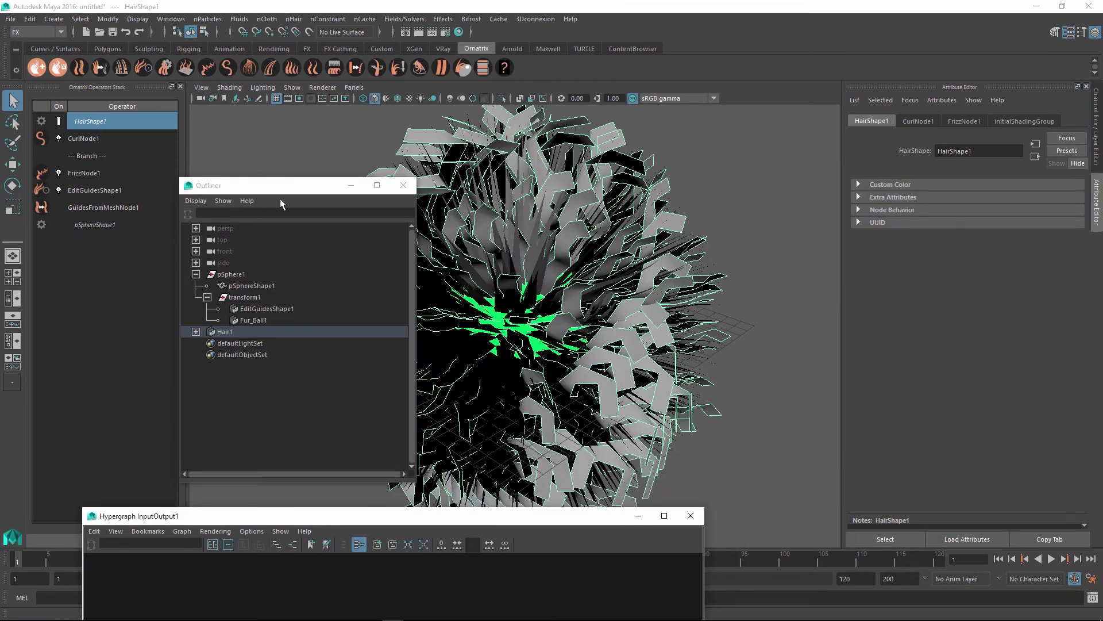
Step: Move the Outliner and Hypergraph off screen and select HairShape1 in the operator stack
{"action": "left_click_drag", "start_coordinate": [241, 185], "coordinate": [0, 201]}
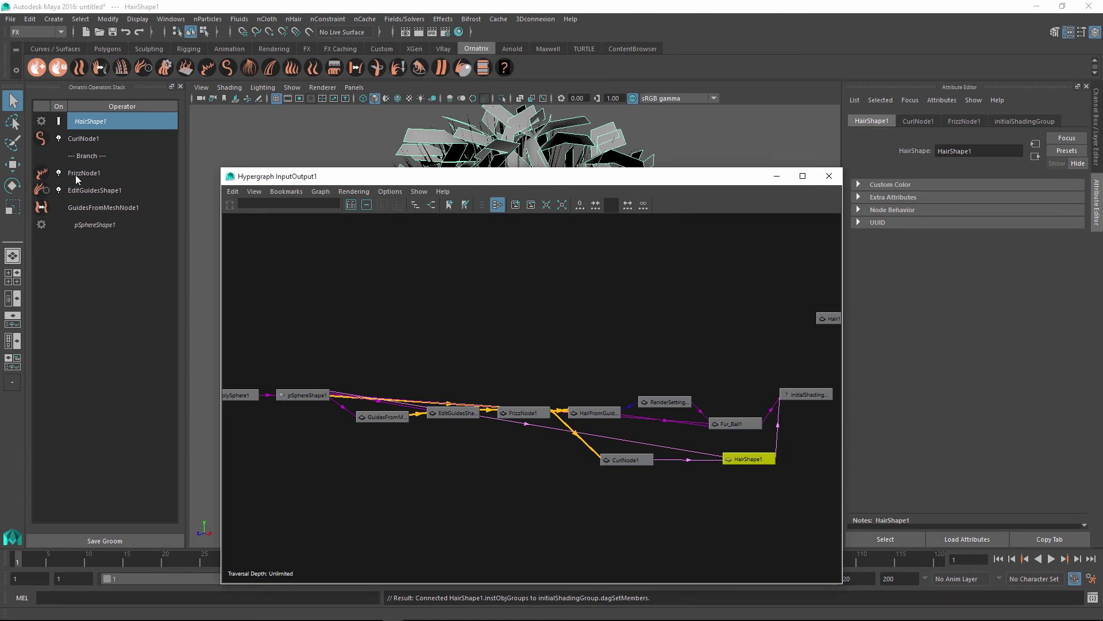
{"action": "left_click_drag", "start_coordinate": [404, 183], "coordinate": [0, 210]}
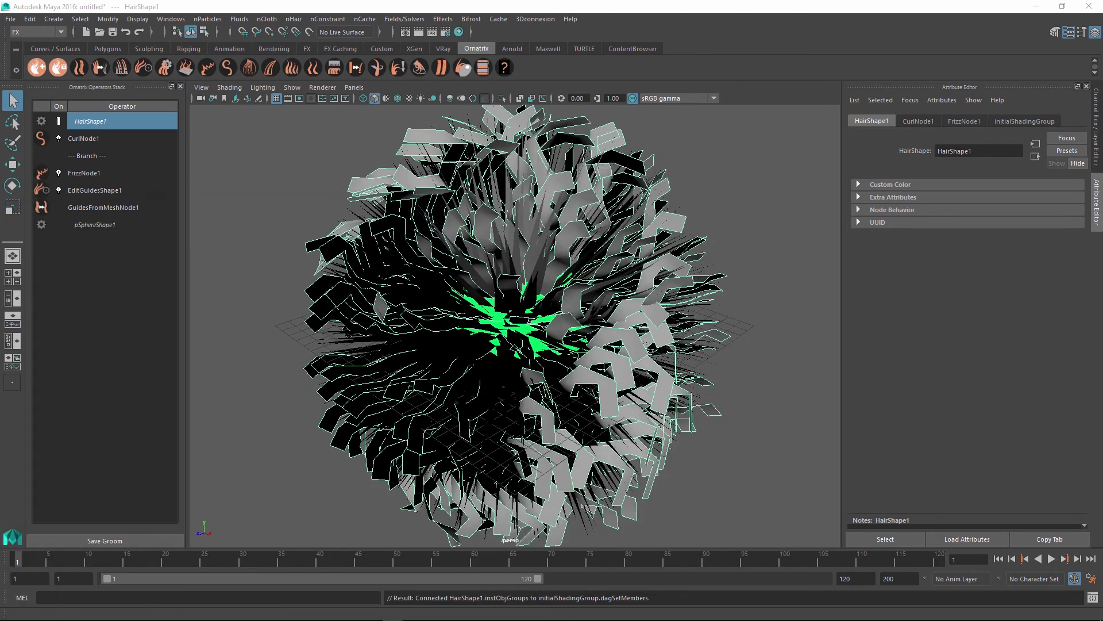
{"action": "left_click", "coordinate": [84, 157]}
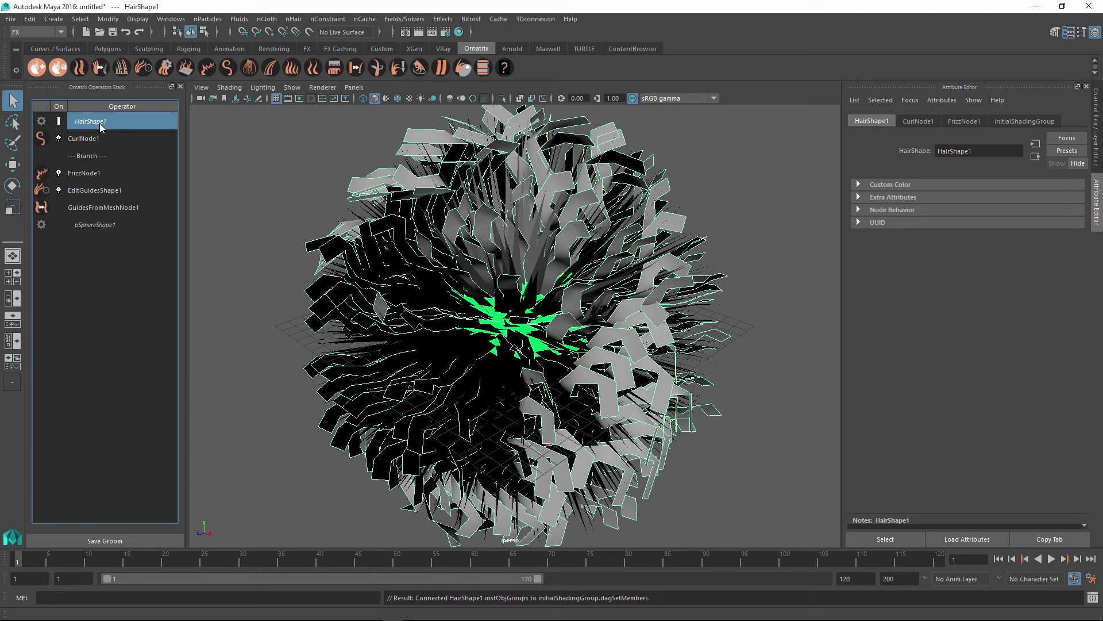
Step: Nudge CurlNode1's magnitude to 1.043 and raise FrizzNode1's amount to 2.920
{"action": "left_click_drag", "start_coordinate": [437, 322], "coordinate": [556, 316], "text": "alt"}
{"action": "key", "text": "w"}
{"action": "left_click", "coordinate": [96, 140]}
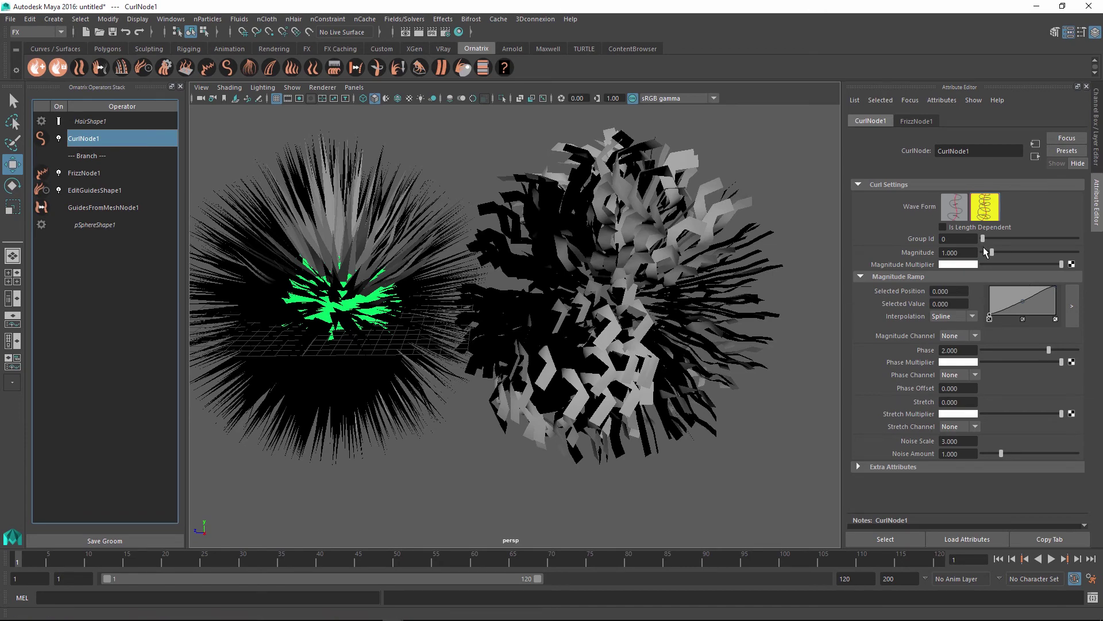
{"action": "mouse_move", "coordinate": [993, 257]}
{"action": "left_mouse_down"}
{"action": "mouse_move", "coordinate": [1004, 254]}
{"action": "mouse_move", "coordinate": [987, 259]}
{"action": "mouse_move", "coordinate": [995, 254]}
{"action": "left_mouse_up"}
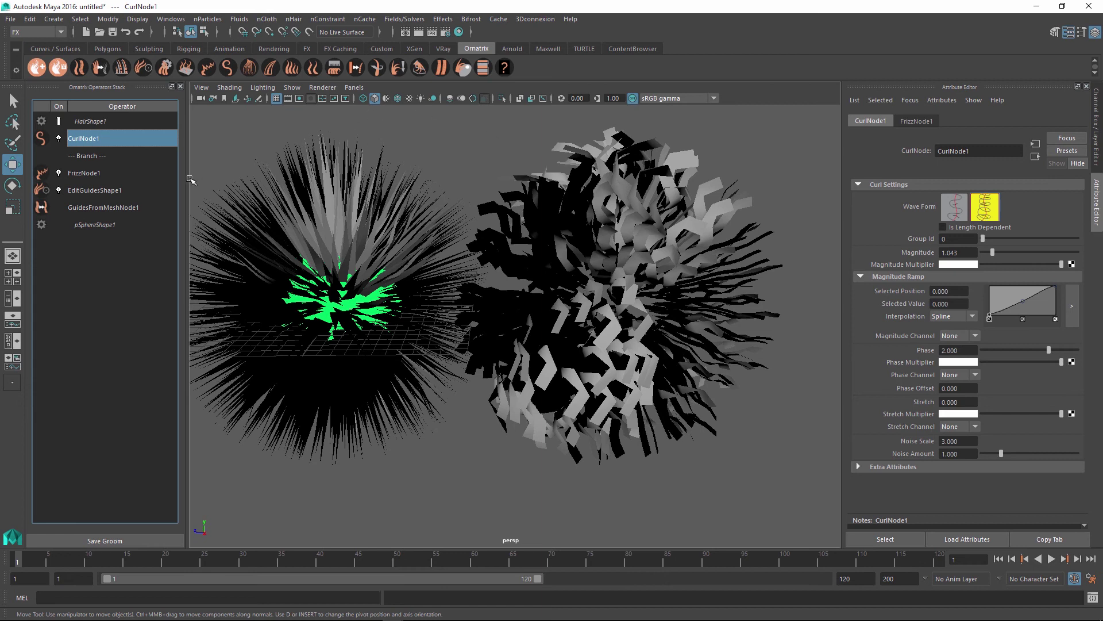
{"action": "left_click", "coordinate": [90, 173]}
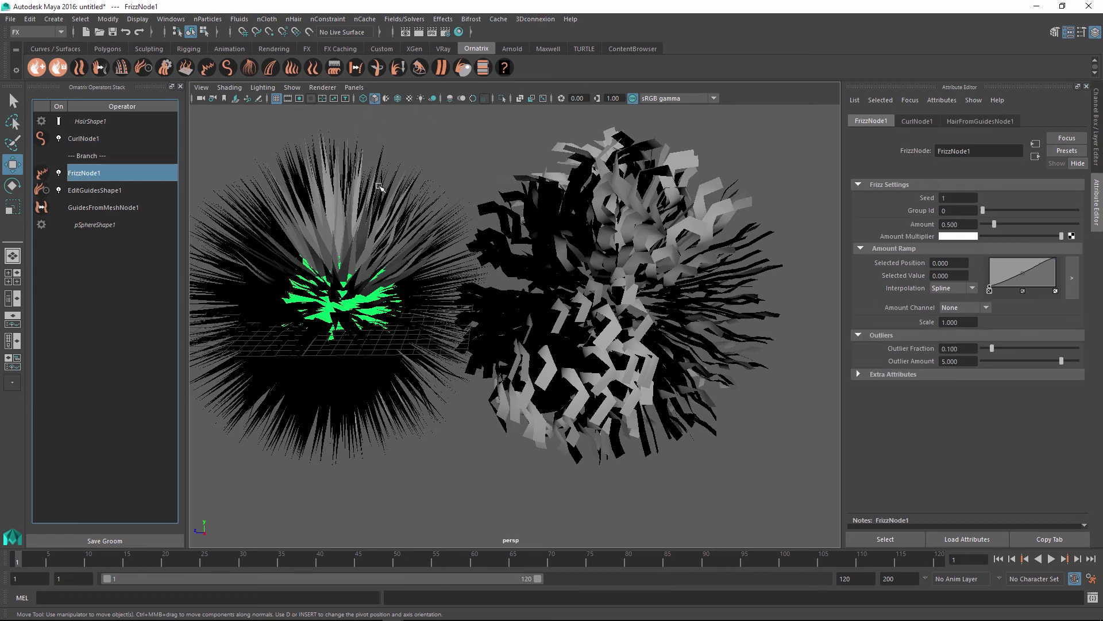
{"action": "left_click_drag", "start_coordinate": [996, 224], "coordinate": [1051, 224]}
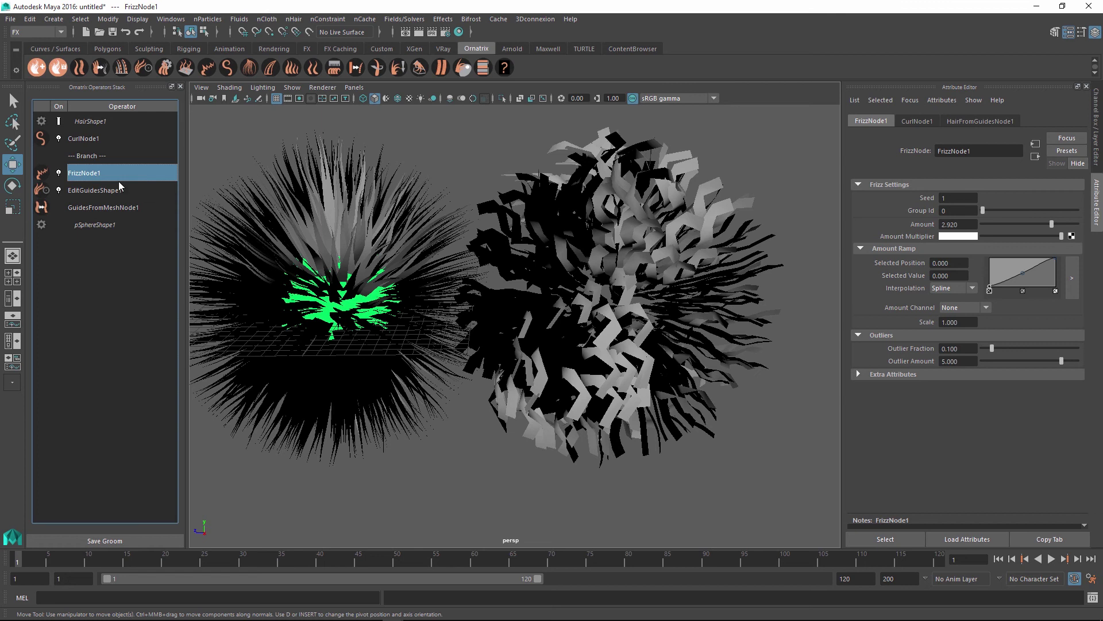
Step: In the Fur_Ball1 branch, set RenderSettingsNode1's radius to 0.540
{"action": "left_click", "coordinate": [79, 161]}
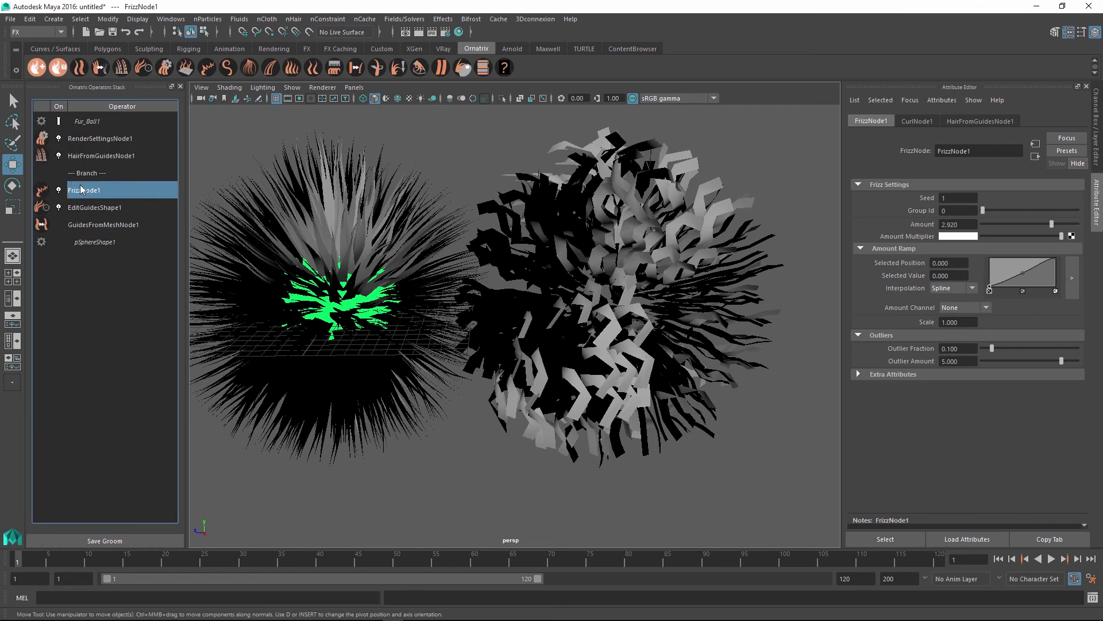
{"action": "left_click", "coordinate": [101, 141]}
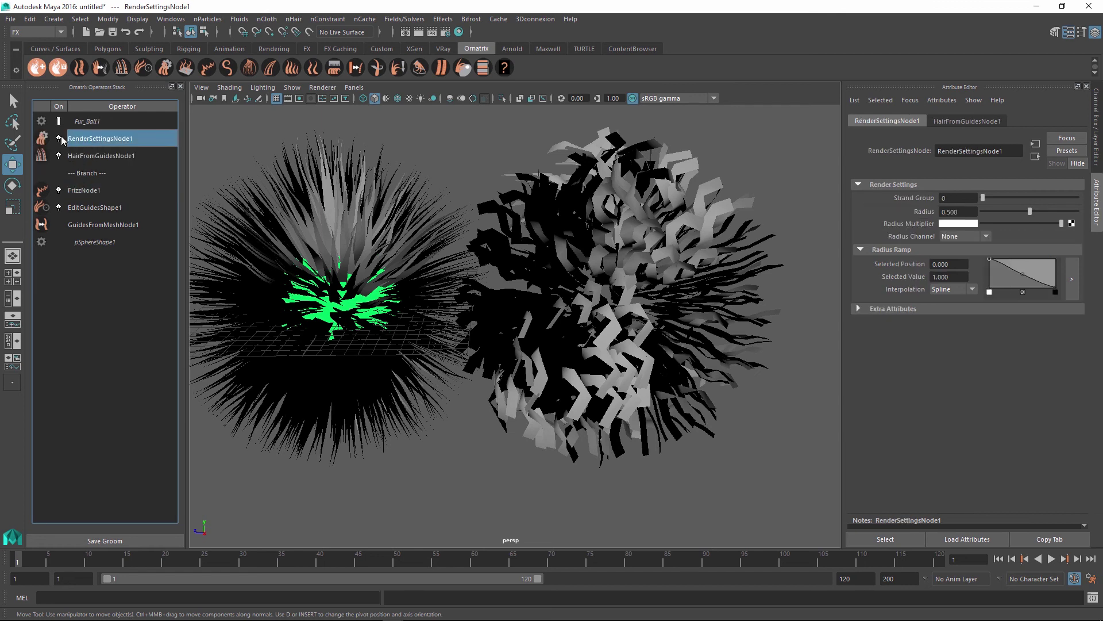
{"action": "left_click_drag", "start_coordinate": [1027, 212], "coordinate": [1012, 211]}
{"action": "left_click", "coordinate": [1032, 217]}
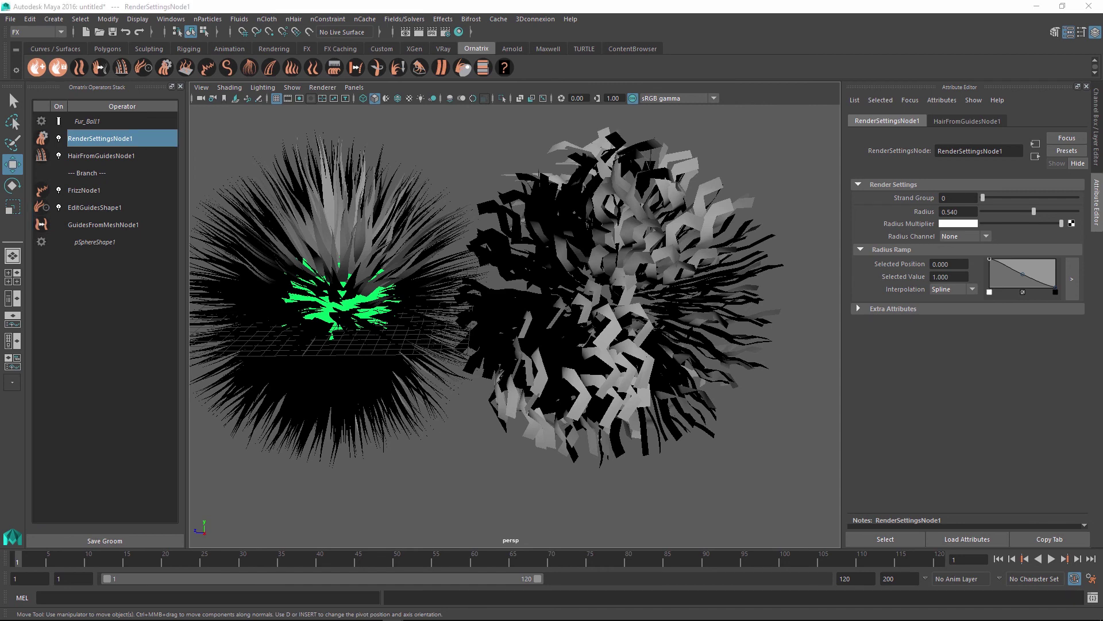
Step: Bring the Hypergraph back into view below the hair balls
{"action": "left_click_drag", "start_coordinate": [3, 216], "coordinate": [912, 148]}
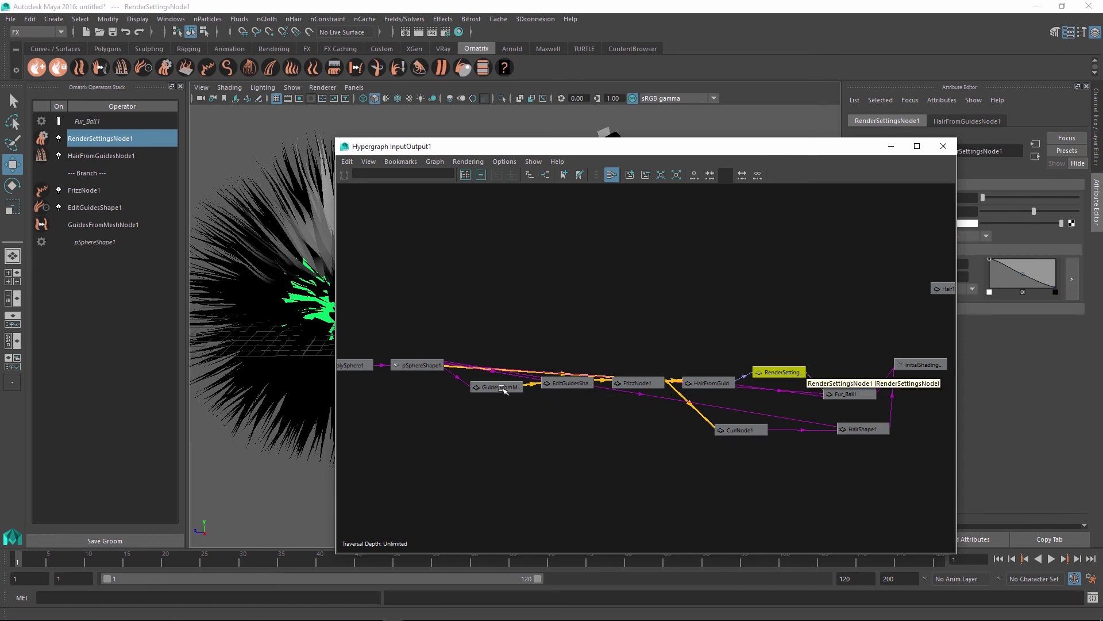
{"action": "left_click_drag", "start_coordinate": [402, 300], "coordinate": [876, 503]}
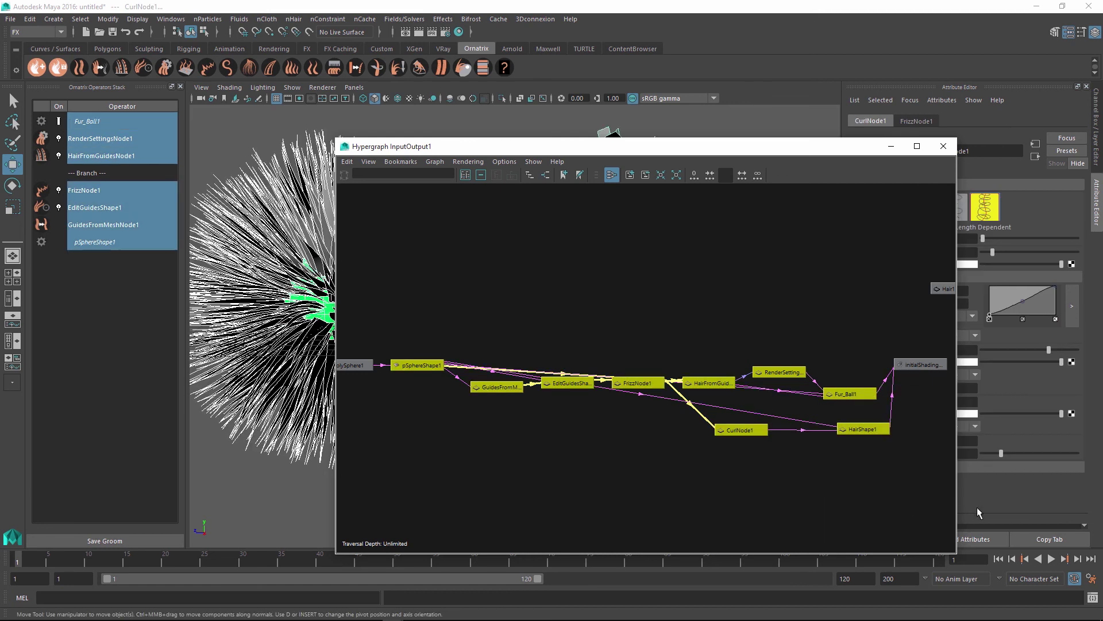
{"action": "left_click", "coordinate": [870, 482]}
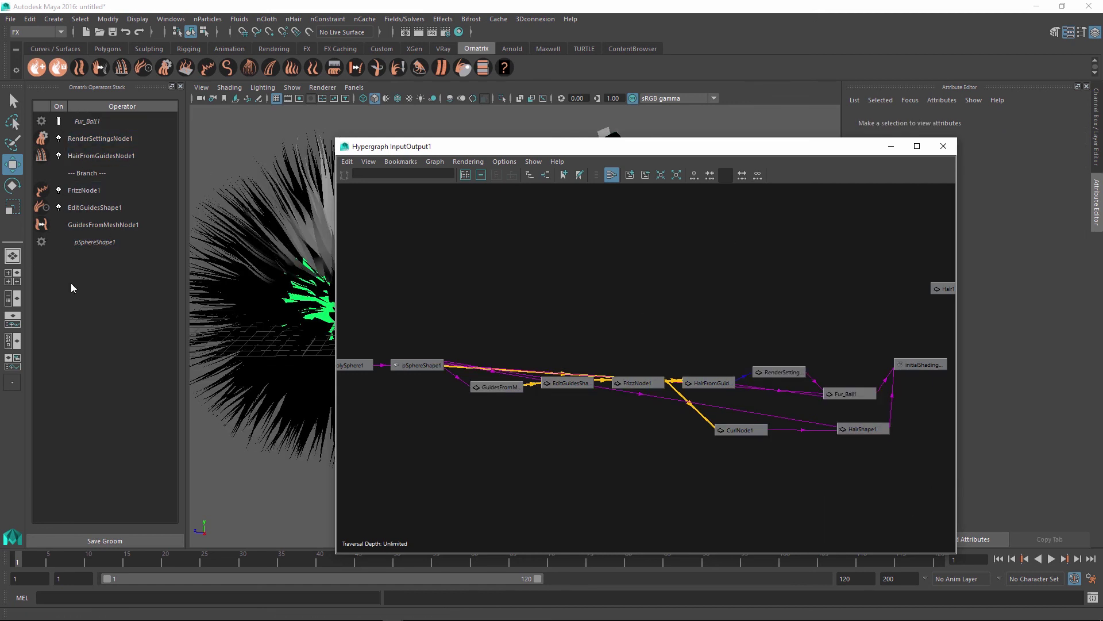